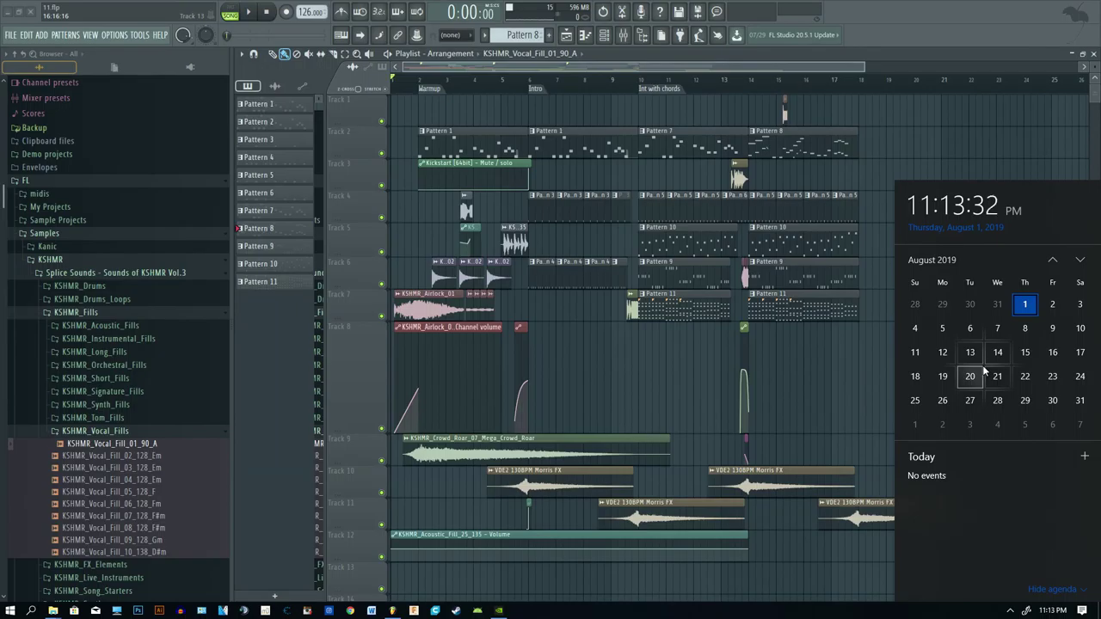
# - Play the whole arrangement from the start to the end of the Pattern 8 section, following its clips
pyautogui.click(714, 71)
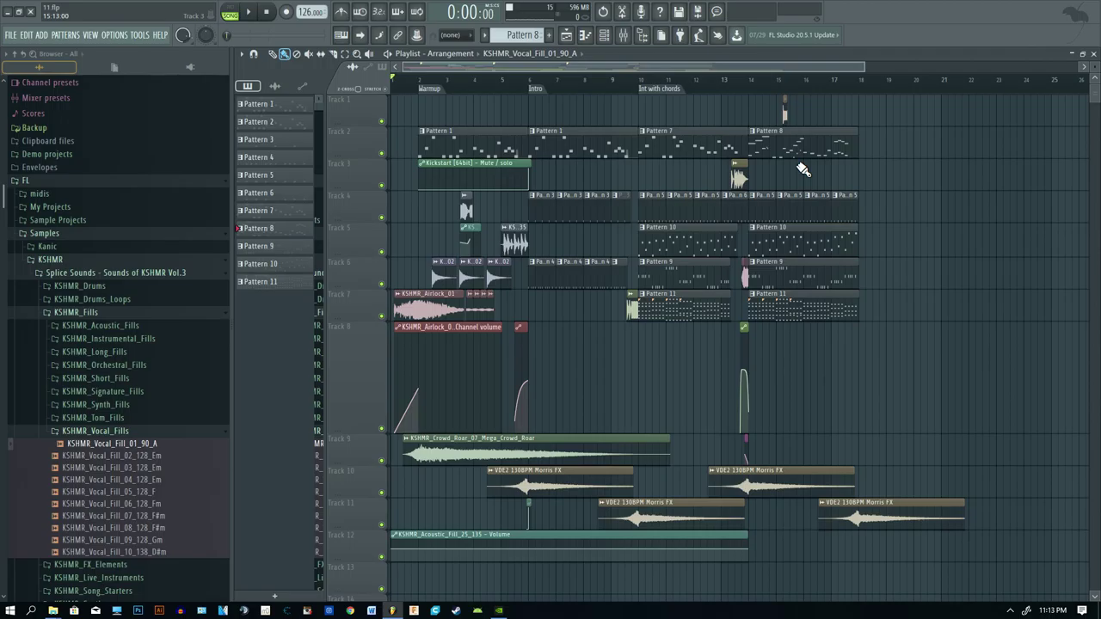
pyautogui.press('space')
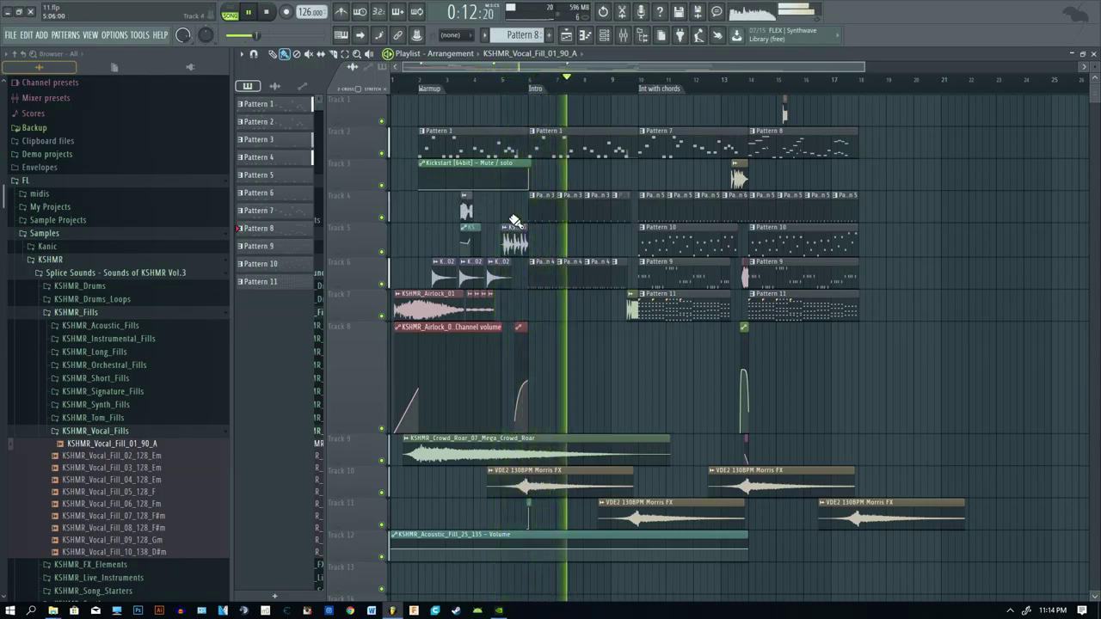
pyautogui.scroll(2, 628, 287)
pyautogui.scroll(3, 623, 297)
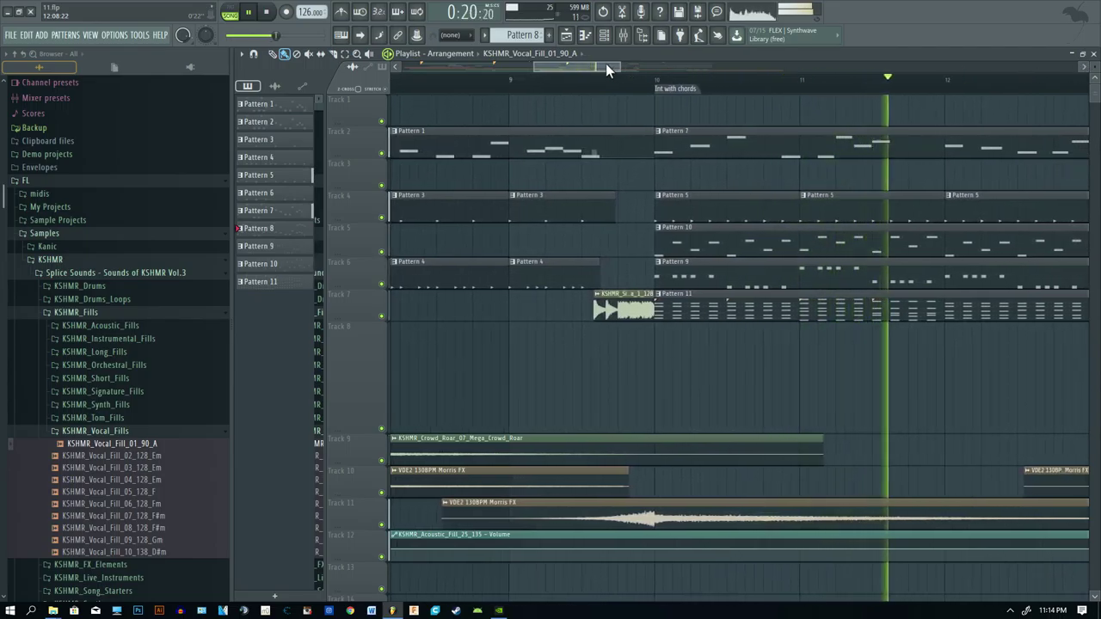
pyautogui.moveTo(612, 69); pyautogui.dragTo(693, 84)
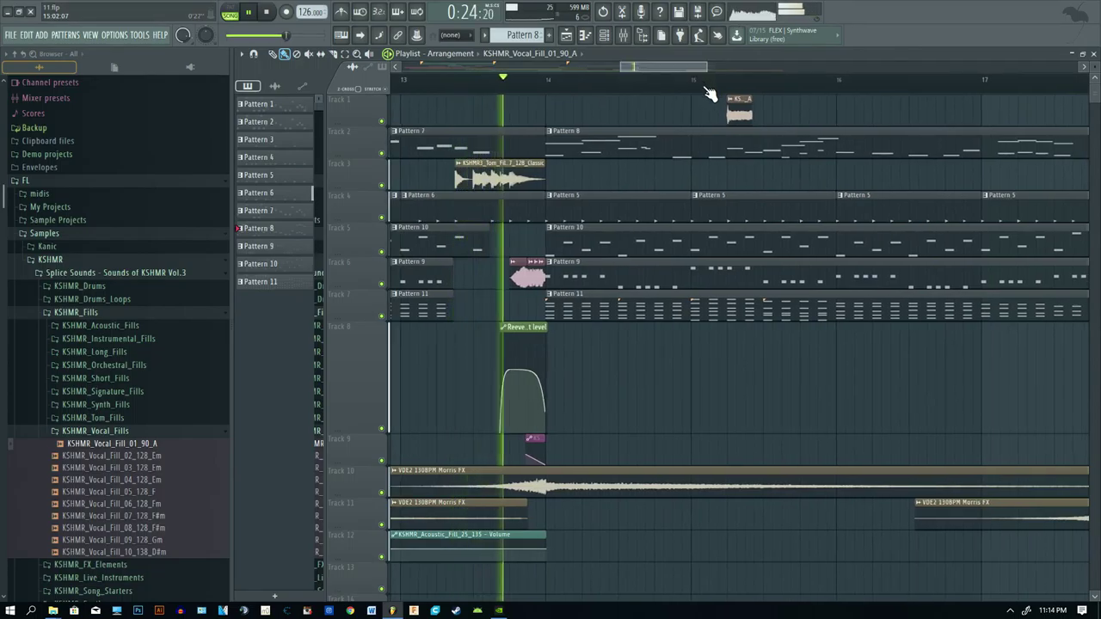
pyautogui.scroll(-4, 787, 128)
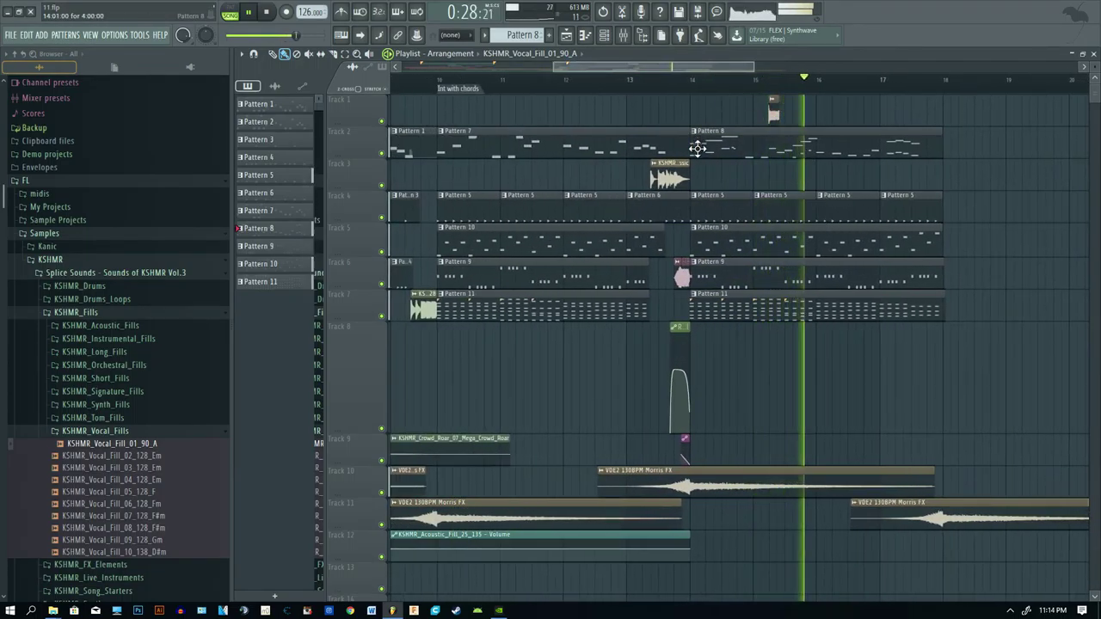
pyautogui.scroll(-4, 906, 408)
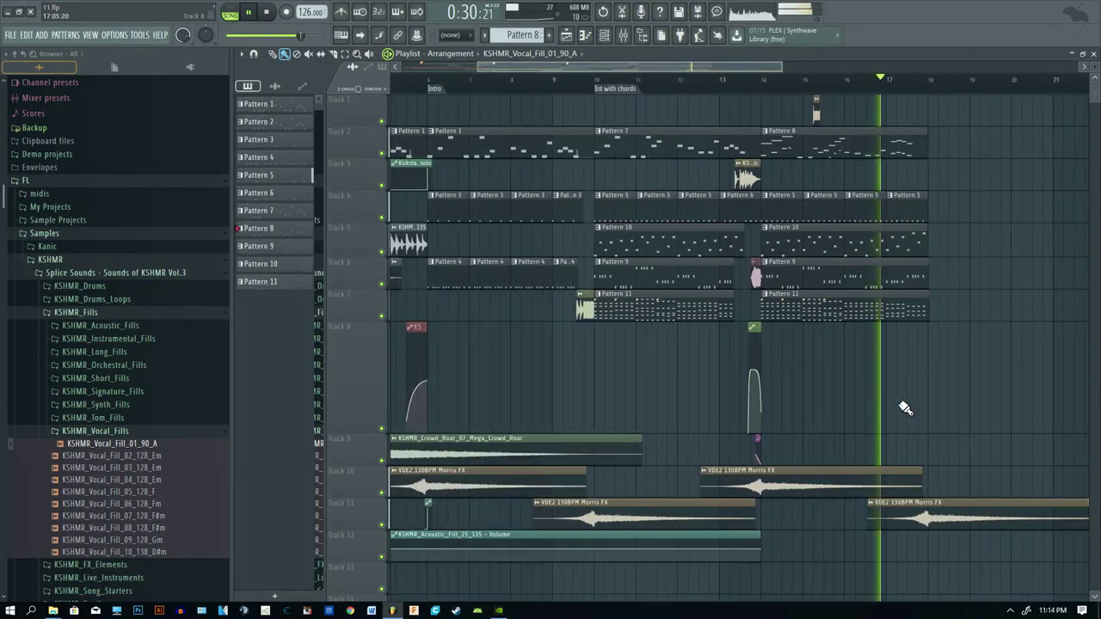
pyautogui.scroll(-3, 906, 409)
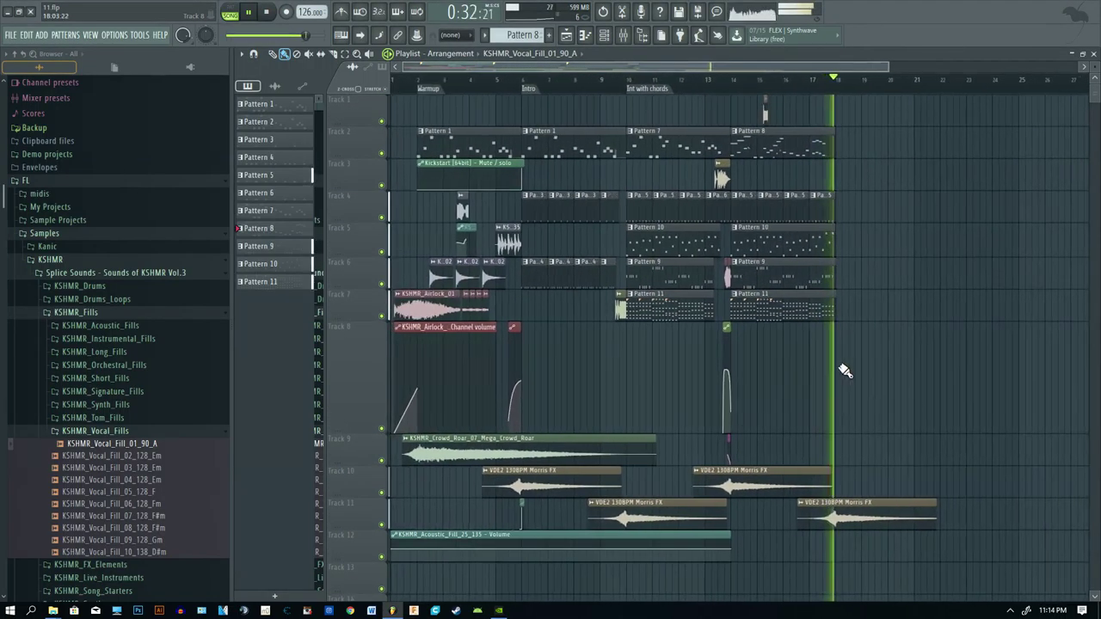
pyautogui.press('space')
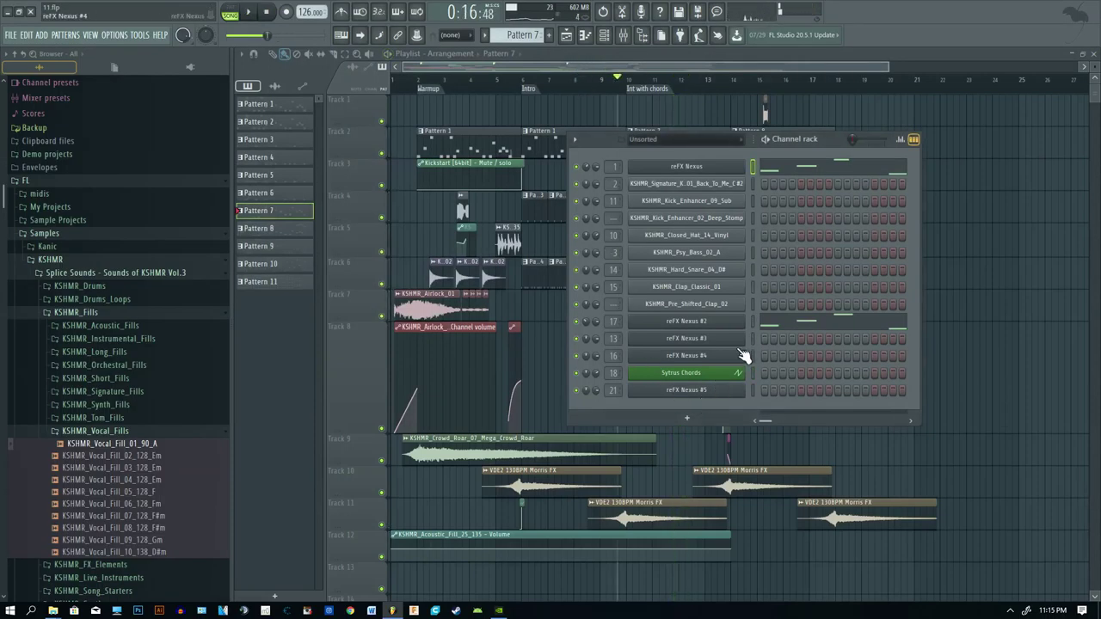
# - Inspect the lead synths reFX Nexus #2 in Pattern 7 and reFX Nexus #5 in Pattern 8
pyautogui.click(700, 324)
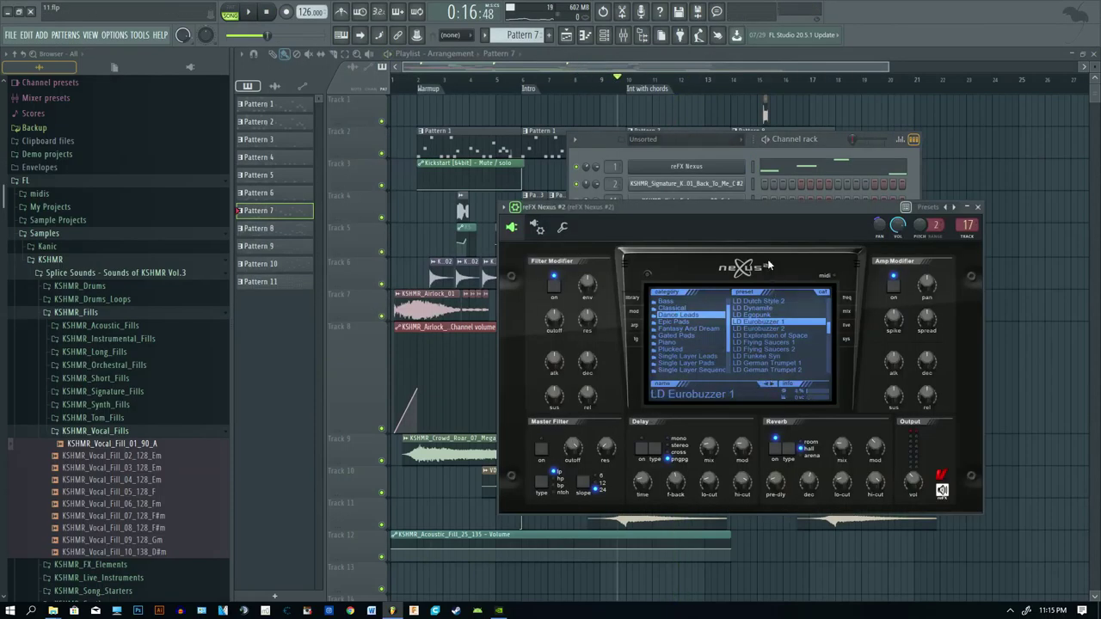
pyautogui.moveTo(747, 213); pyautogui.dragTo(379, 217)
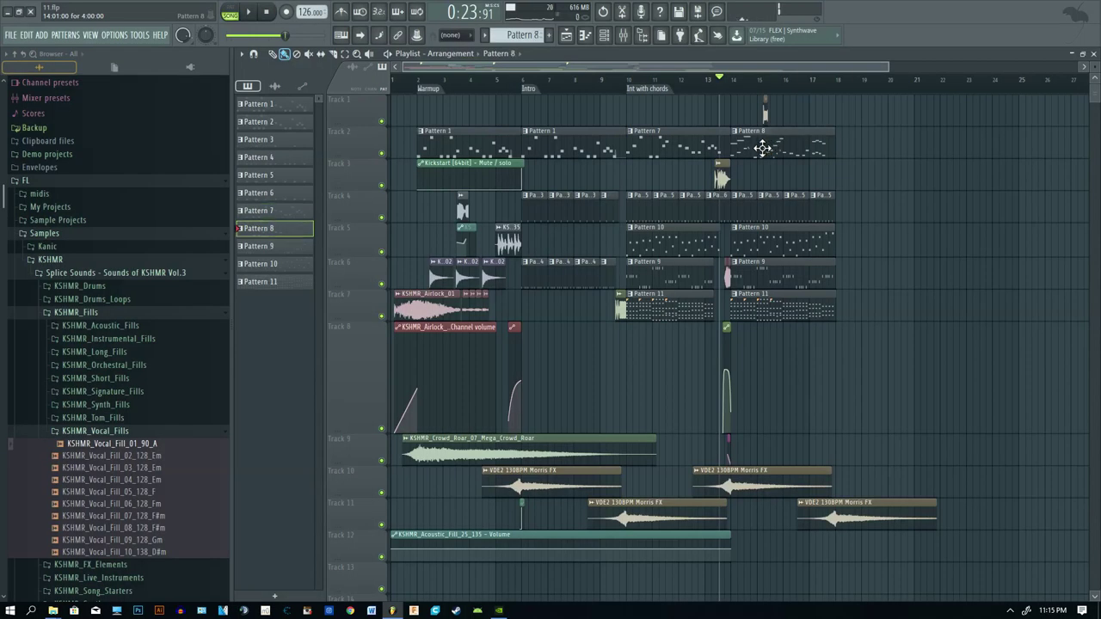
pyautogui.press('F7')
pyautogui.moveTo(591, 73); pyautogui.dragTo(481, 72)
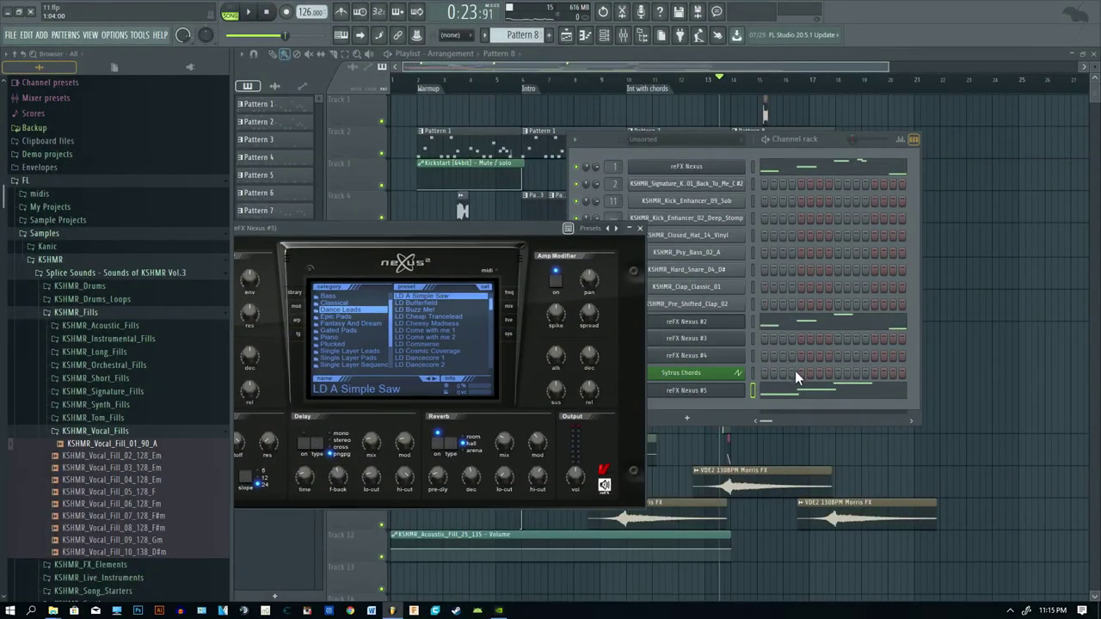
# - Examine the reFX Nexus #5 notes of Pattern 8 in the piano roll and play the song over them
pyautogui.click(795, 370)
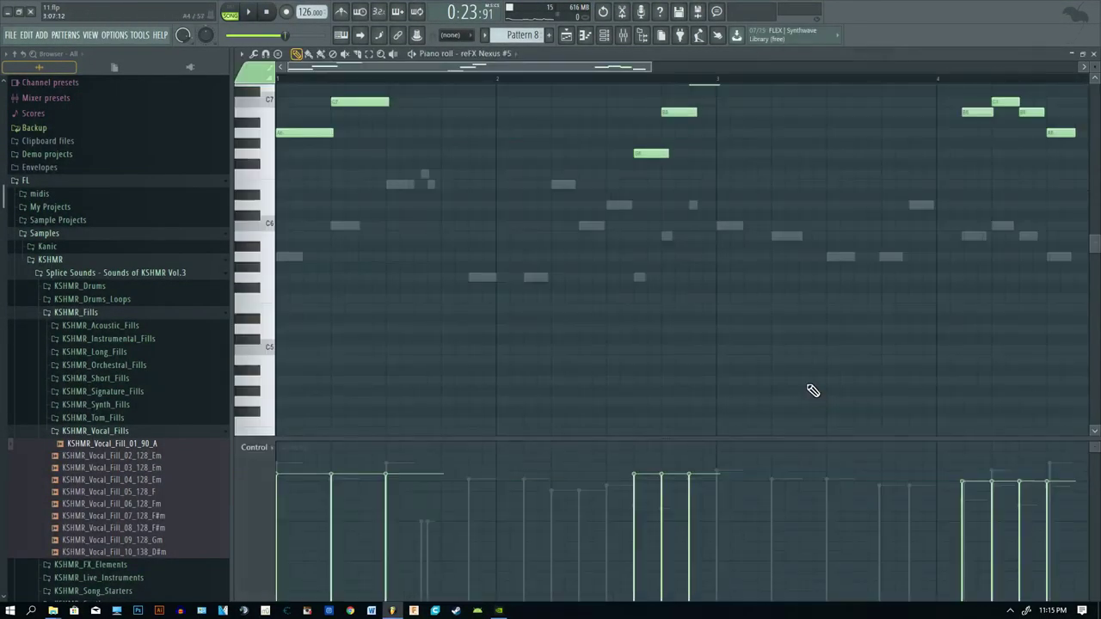
pyautogui.scroll(2, 434, 215)
pyautogui.scroll(1, 434, 214)
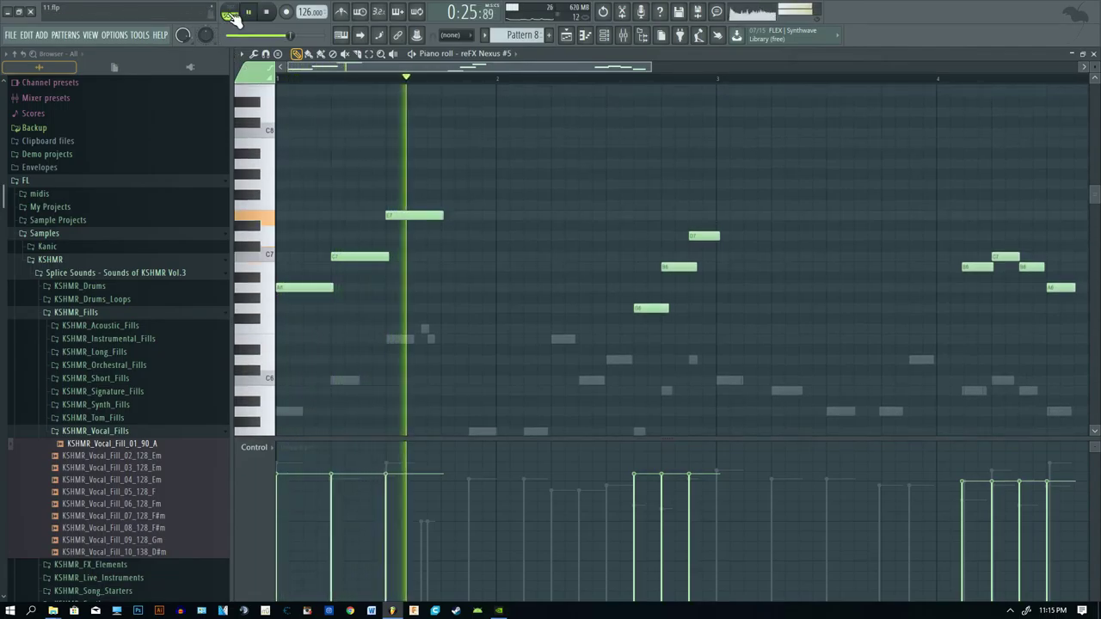
pyautogui.moveTo(383, 69); pyautogui.dragTo(434, 74)
pyautogui.press('space')
pyautogui.press('F5')
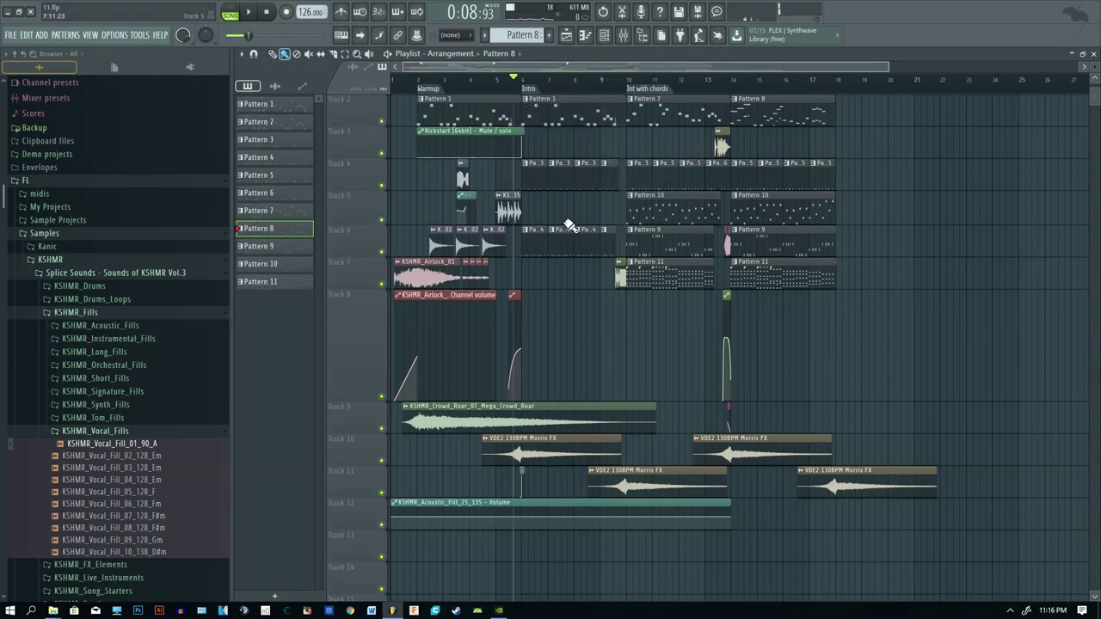
# - Audition Pattern 4's KSHMR_Psy_Bass_02_A notes in the piano roll, then return to the playlist
pyautogui.doubleClick(538, 240)
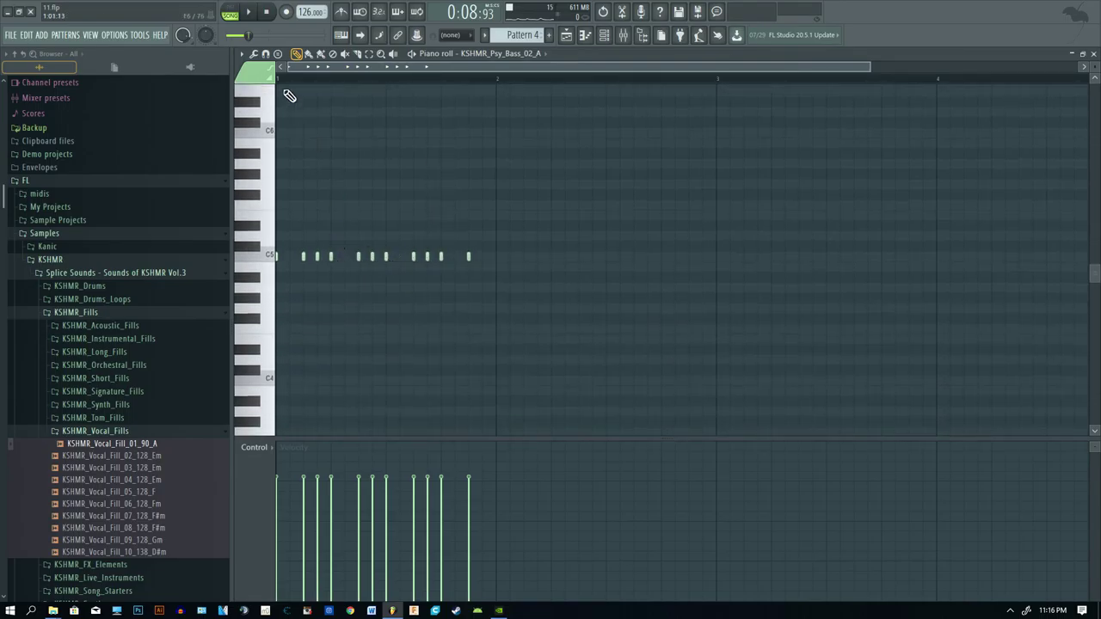
pyautogui.click(246, 12)
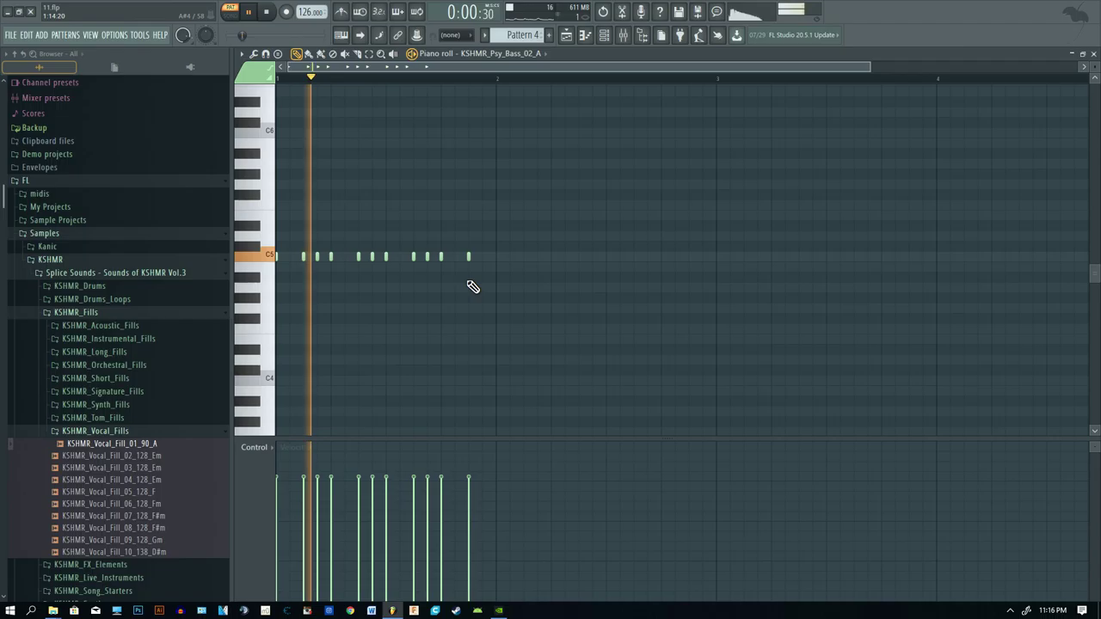
pyautogui.click(268, 14)
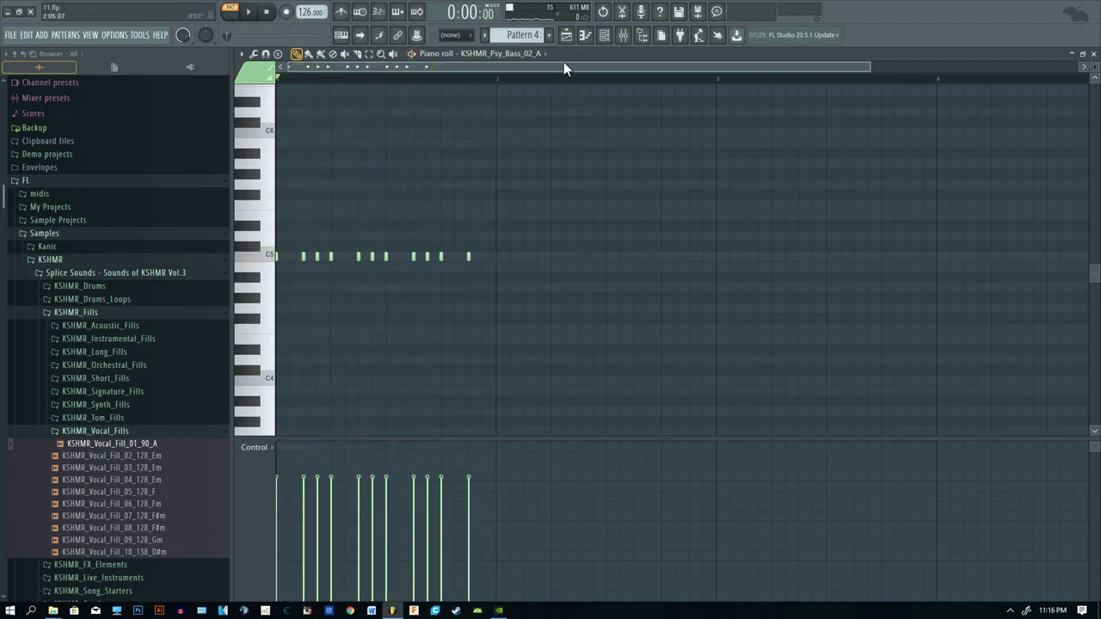
pyautogui.press('F7')
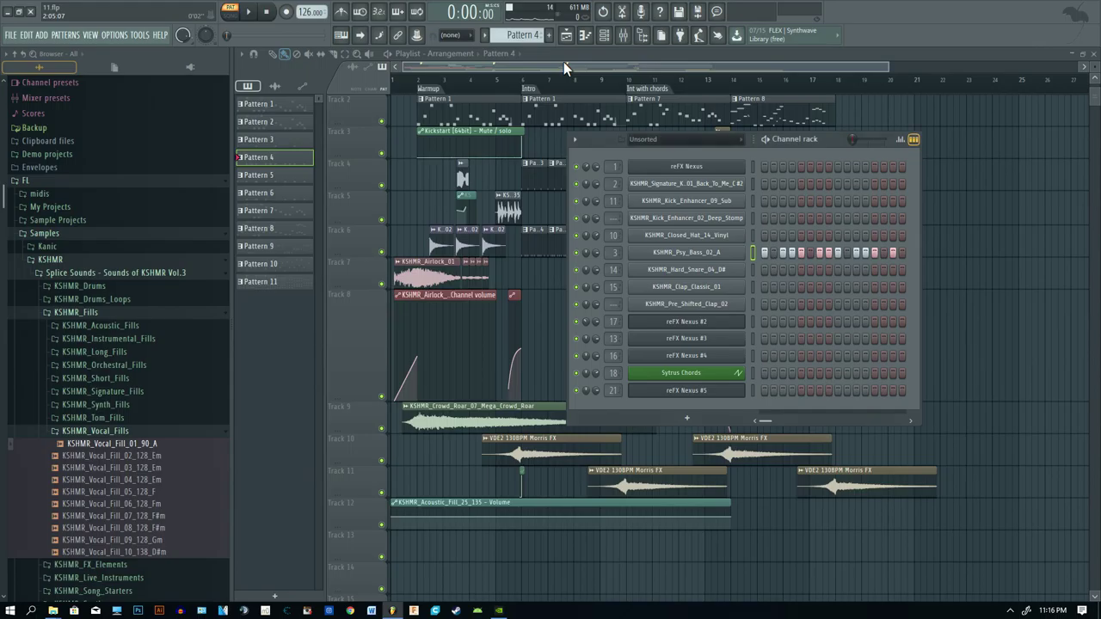
pyautogui.click(607, 53)
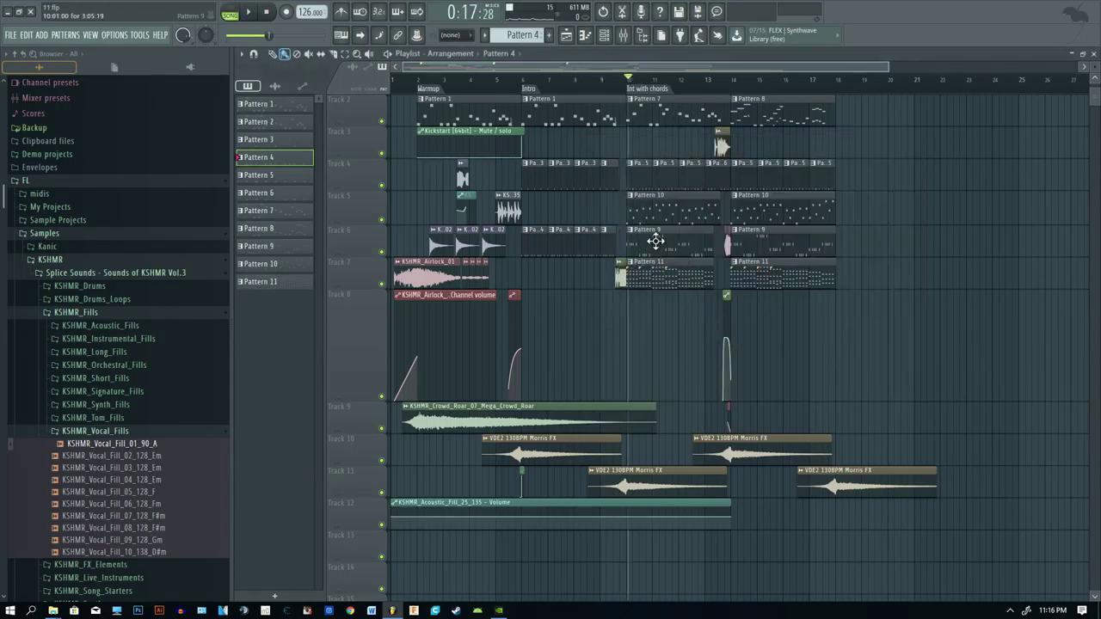
# - Audition Pattern 10's reFX Nexus #4 notes in the piano roll, then return to the playlist
pyautogui.doubleClick(650, 205)
pyautogui.scroll(5, 560, 232)
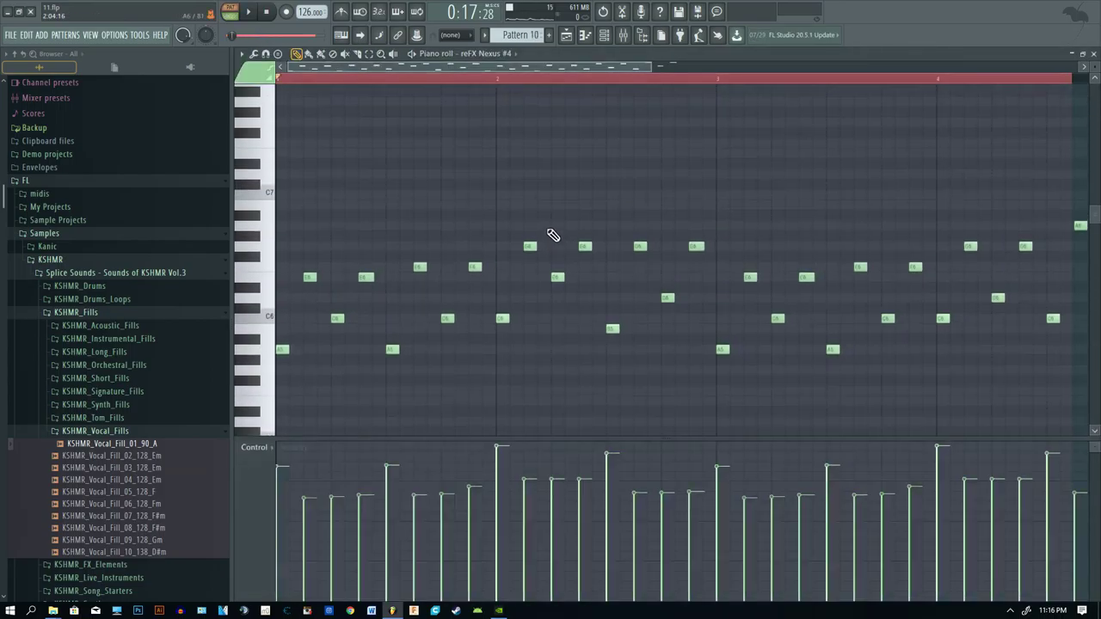
pyautogui.press('space')
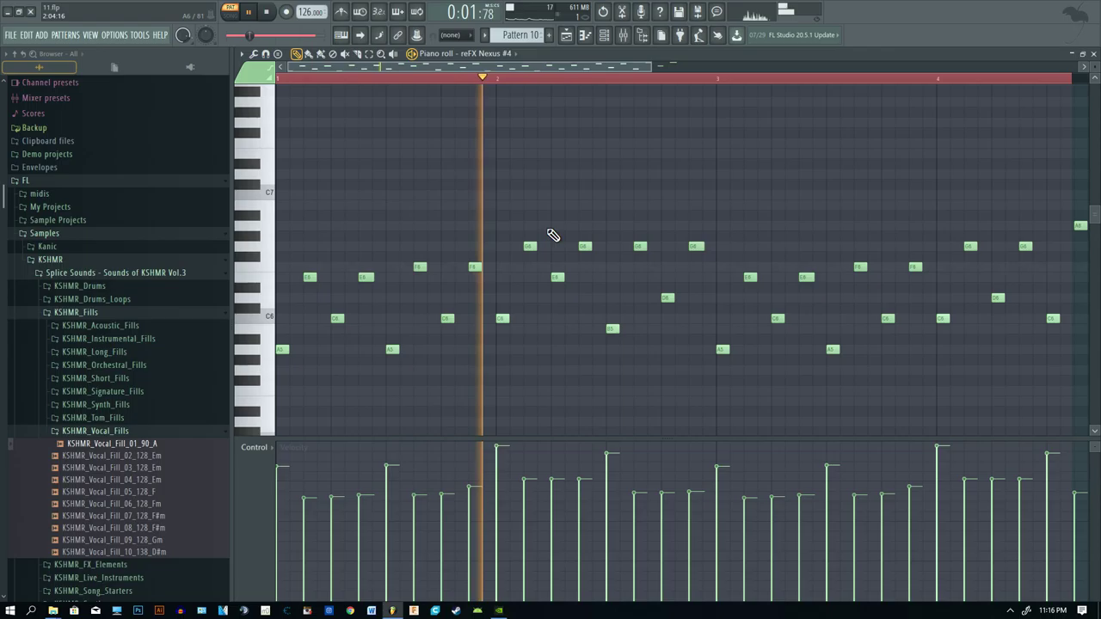
pyautogui.press('space')
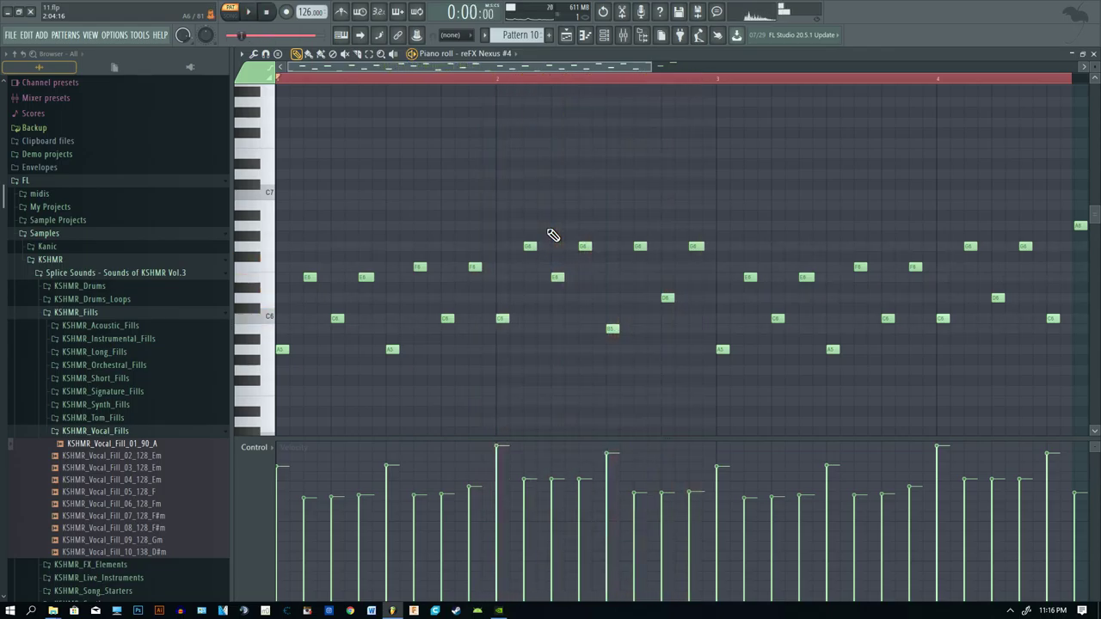
pyautogui.press('Escape')
pyautogui.press('F6')
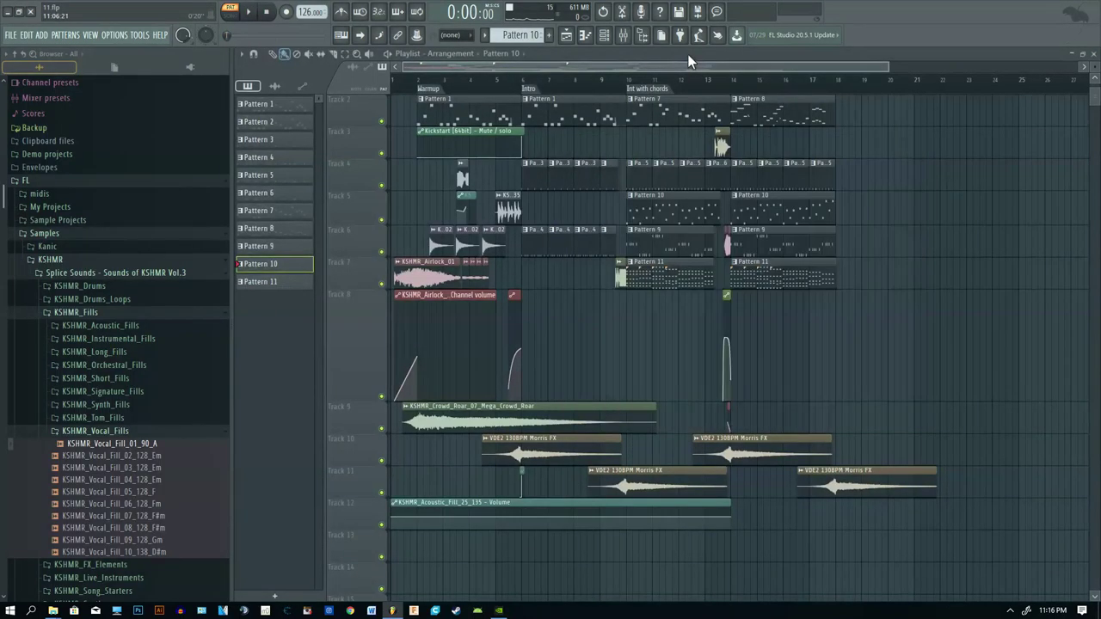
# - Examine Pattern 11's Sytrus Chords progression in the piano roll and play it back from the Am (6m) chord
pyautogui.doubleClick(667, 281)
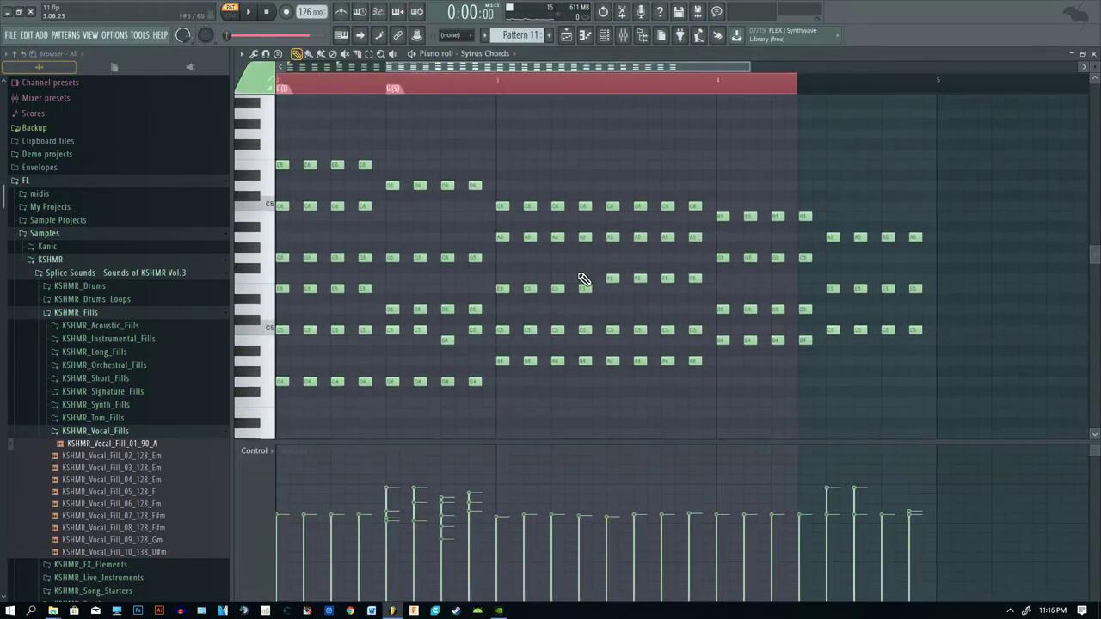
pyautogui.click(537, 85)
pyautogui.moveTo(578, 68); pyautogui.dragTo(283, 102)
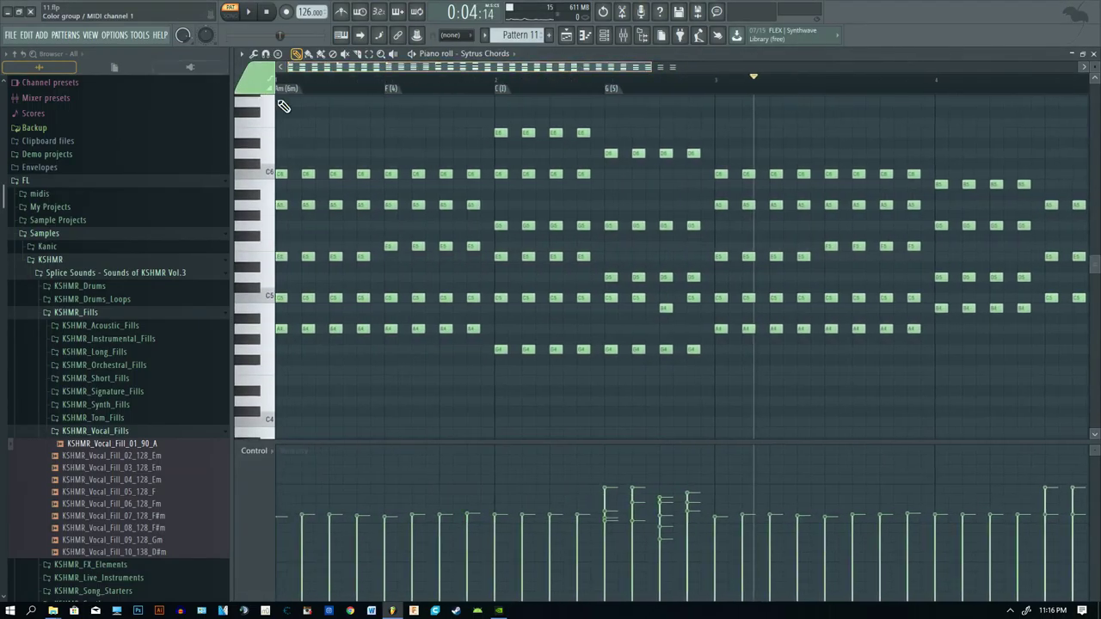
pyautogui.click(249, 13)
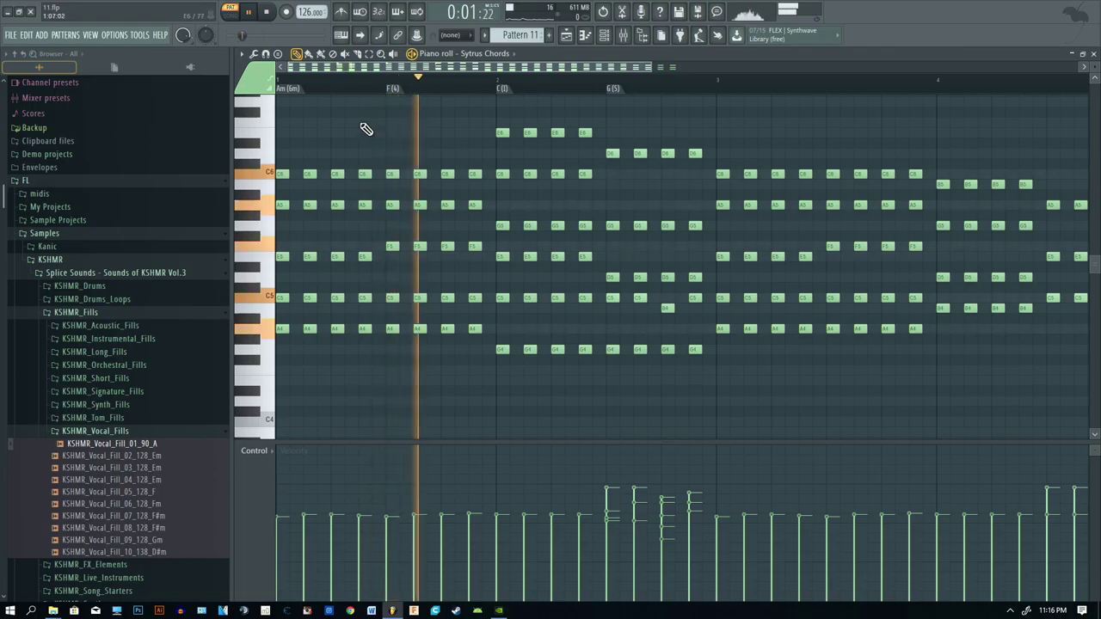
pyautogui.scroll(1, 366, 129)
pyautogui.scroll(1, 378, 131)
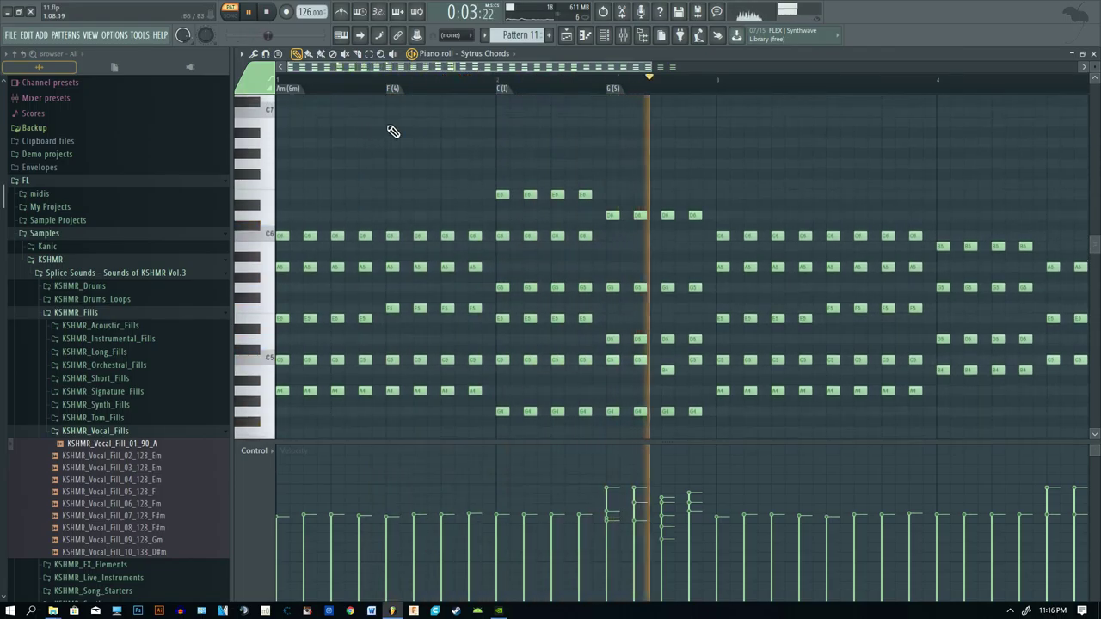
pyautogui.moveTo(428, 64); pyautogui.dragTo(328, 58)
pyautogui.scroll(-2, 516, 123)
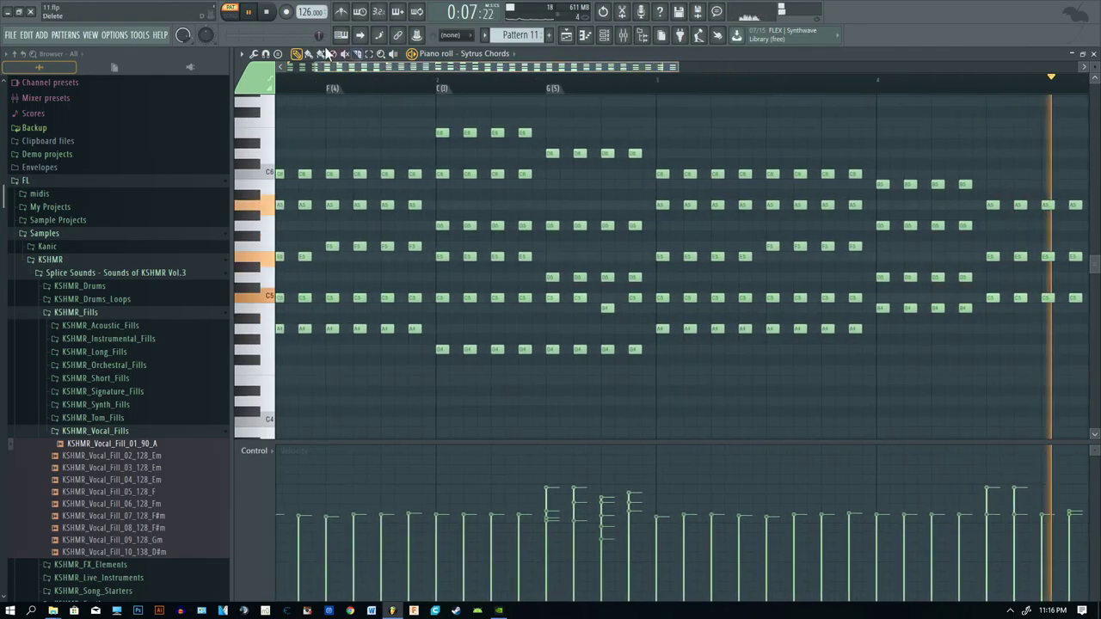
pyautogui.click(252, 14)
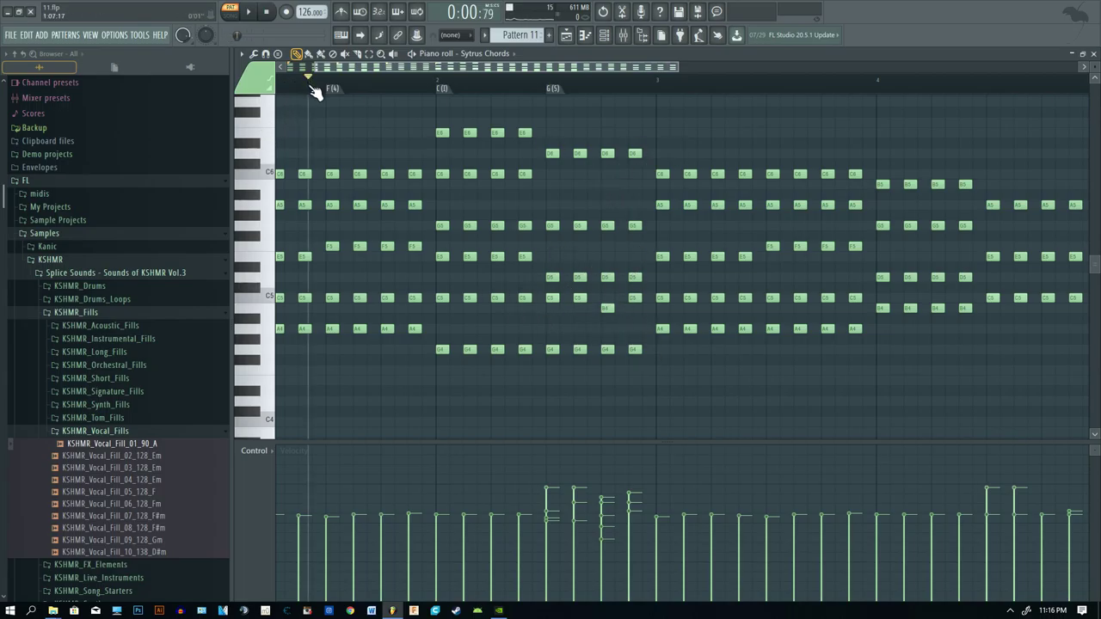
pyautogui.press('space')
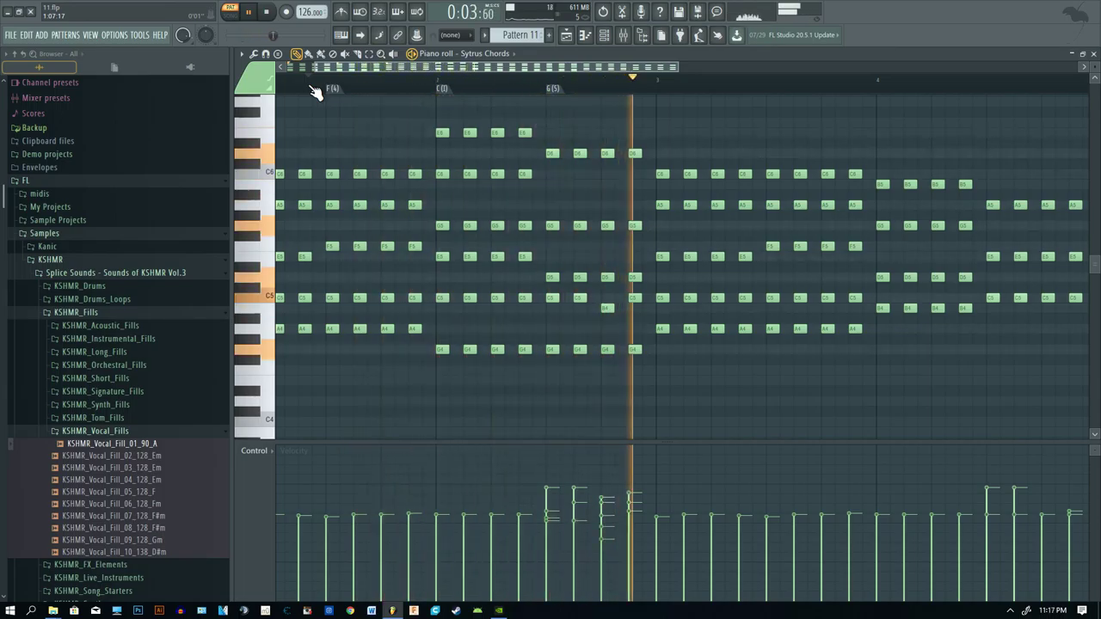
pyautogui.press('space')
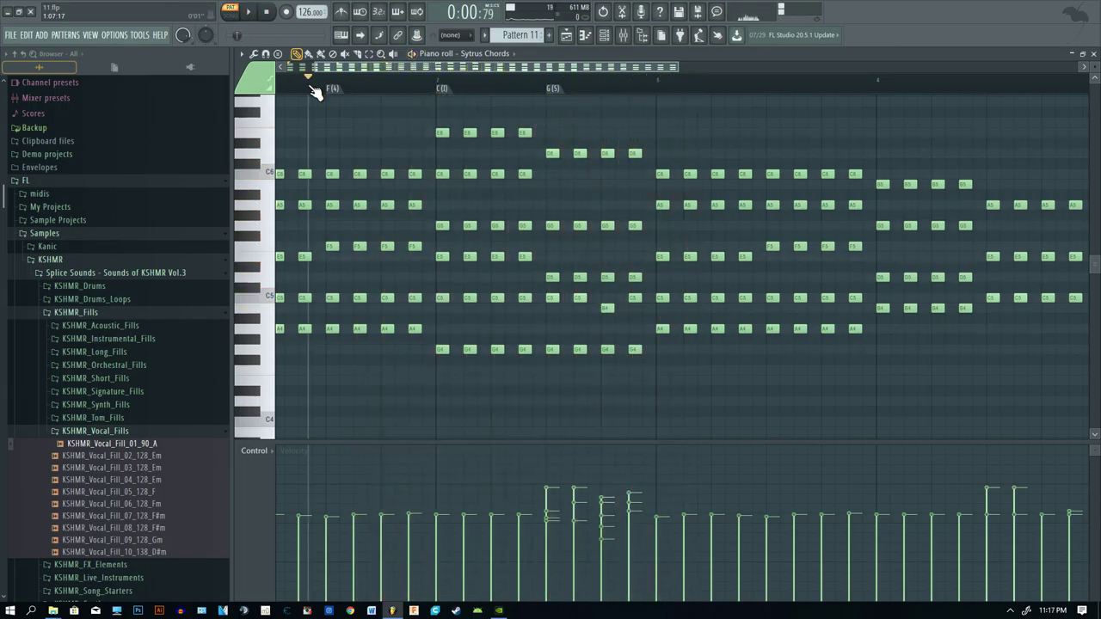
pyautogui.click(717, 35)
pyautogui.moveTo(218, 21); pyautogui.dragTo(669, 142)
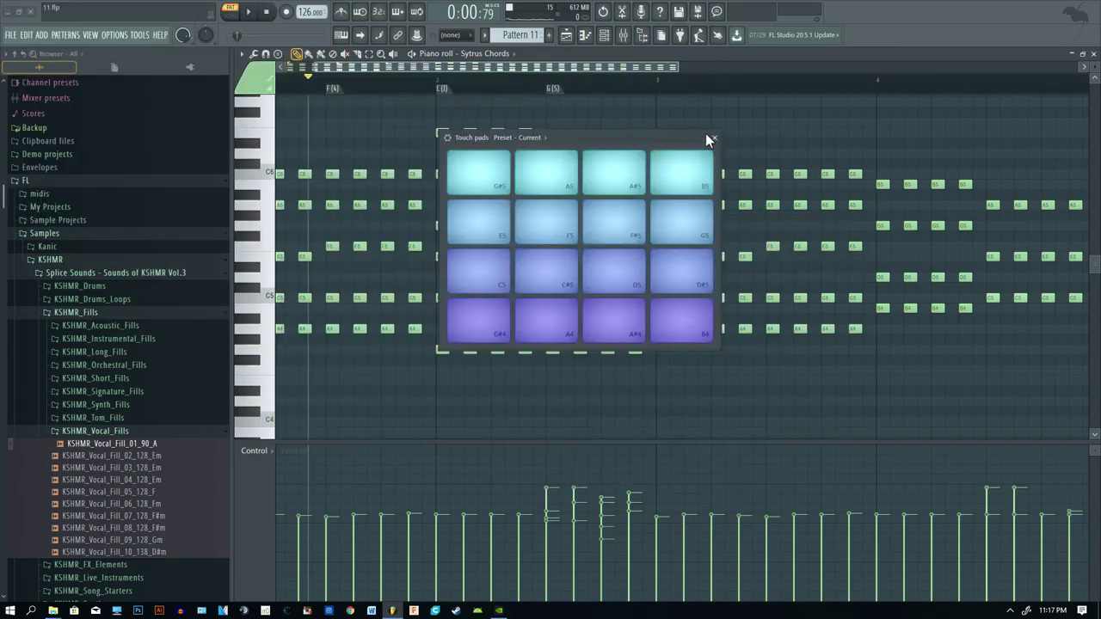
pyautogui.click(707, 138)
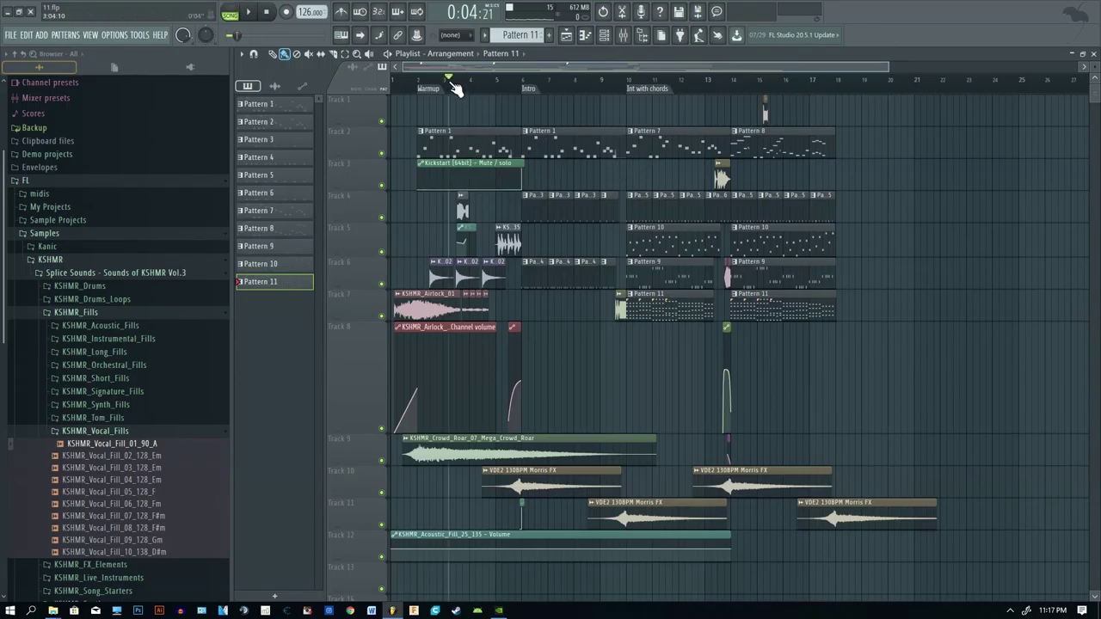
# - Play the arrangement from about bar 3, in the Warmup section, with a close view of its clips
pyautogui.scroll(5, 454, 89)
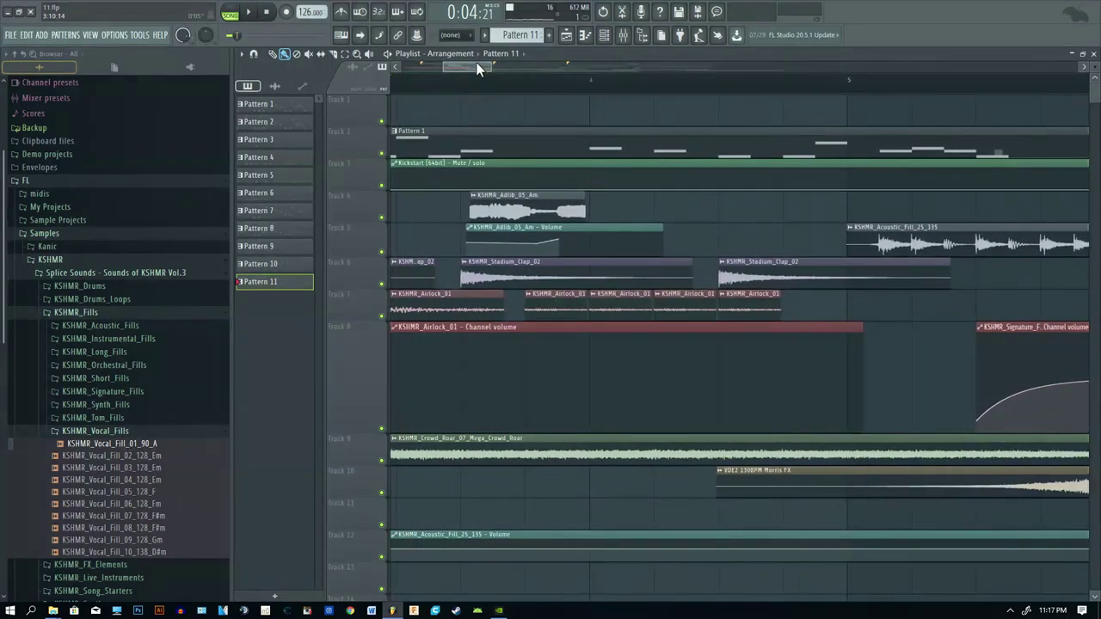
pyautogui.press('space')
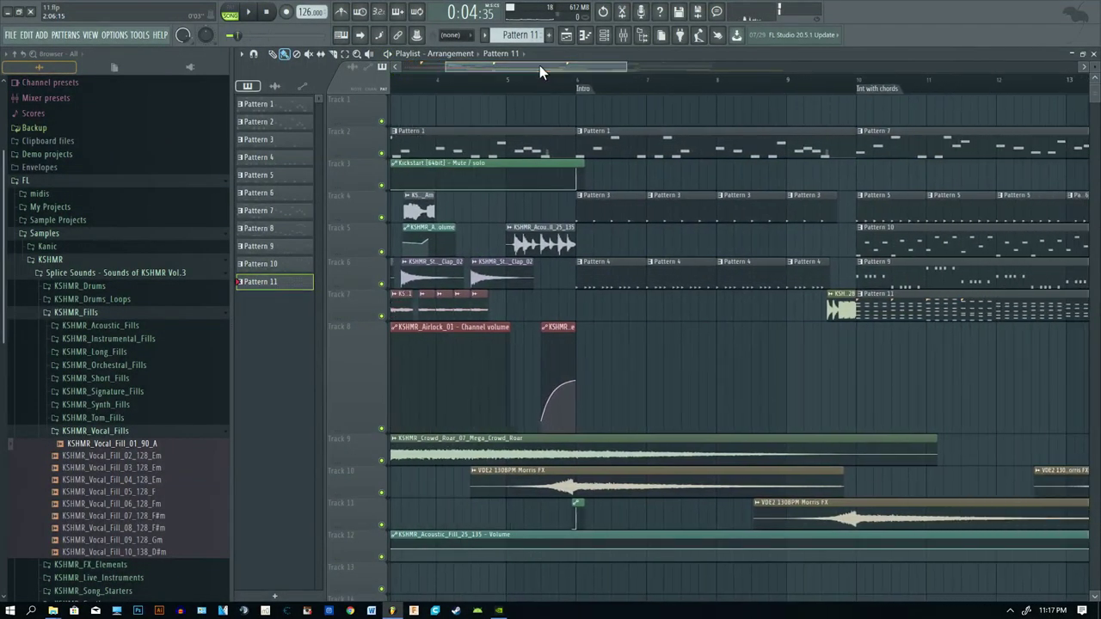
# - Play the arrangement from bar 15 to audition the short KSHMR_Vocal_Fill_01_90_A clip on Track 1, then stop playback
pyautogui.scroll(-3, 611, 181)
pyautogui.moveTo(630, 69); pyautogui.dragTo(716, 69)
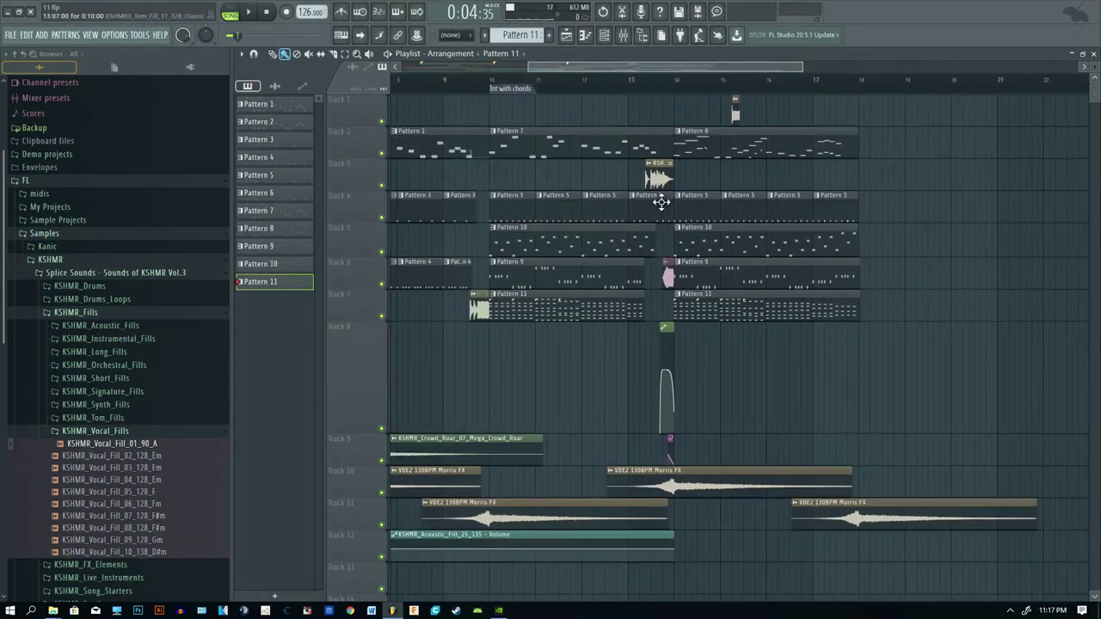
pyautogui.scroll(6, 635, 220)
pyautogui.scroll(4, 559, 128)
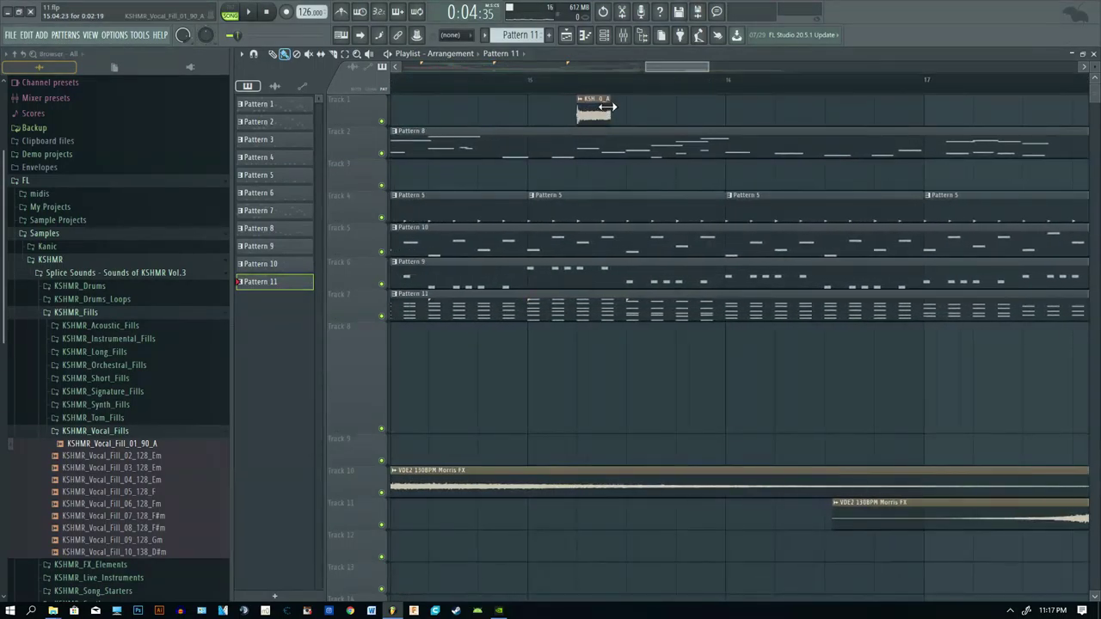
pyautogui.click(524, 79)
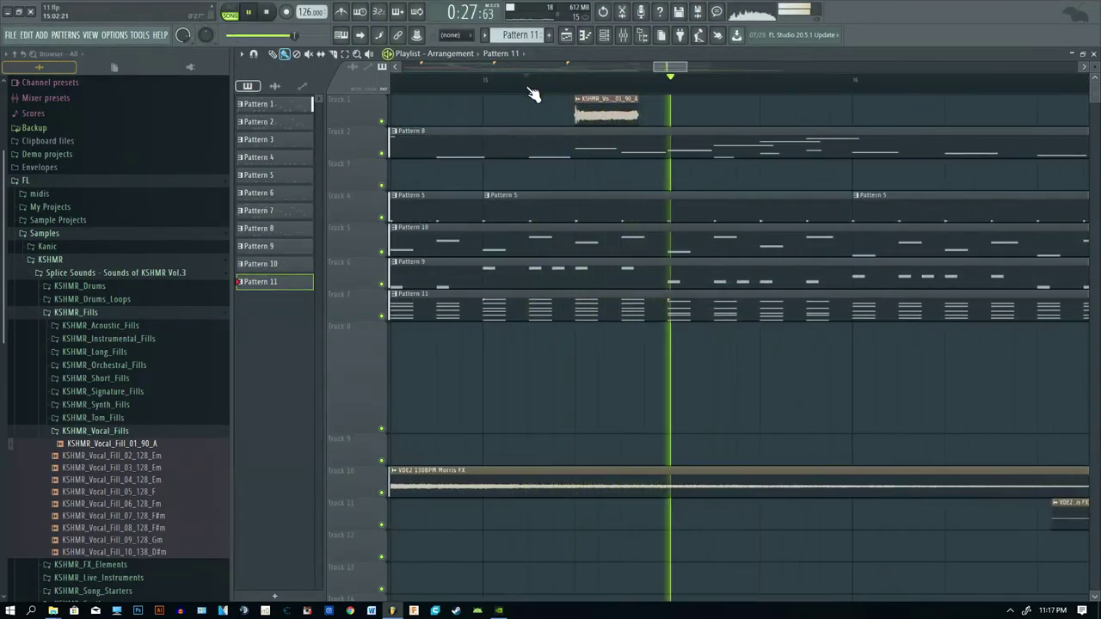
pyautogui.press('space')
# - Audition the tom fill and vocal shout transition leading into bar 14, with a close view of its clips
pyautogui.scroll(-4, 551, 99)
pyautogui.scroll(-4, 541, 142)
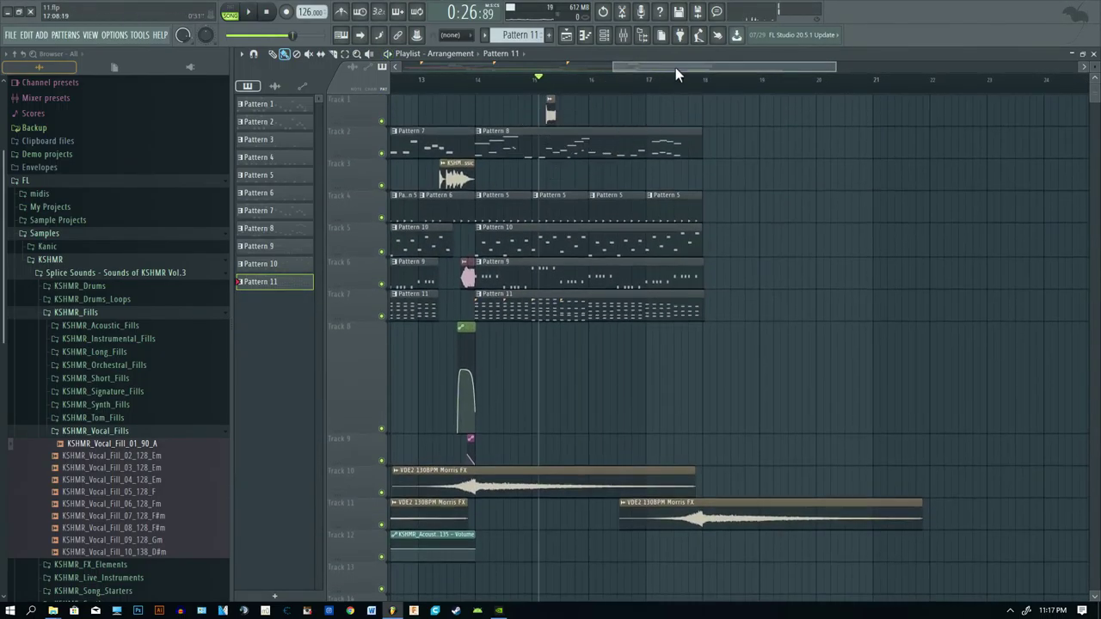
pyautogui.hscroll(-3, 688, 94)
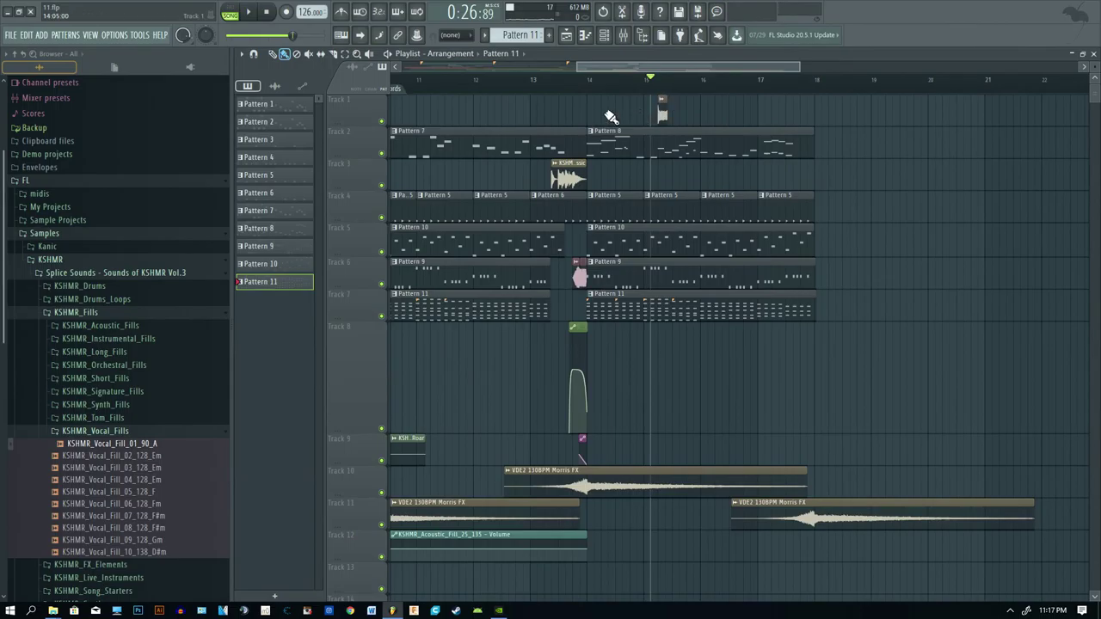
pyautogui.scroll(8, 593, 121)
pyautogui.press('space')
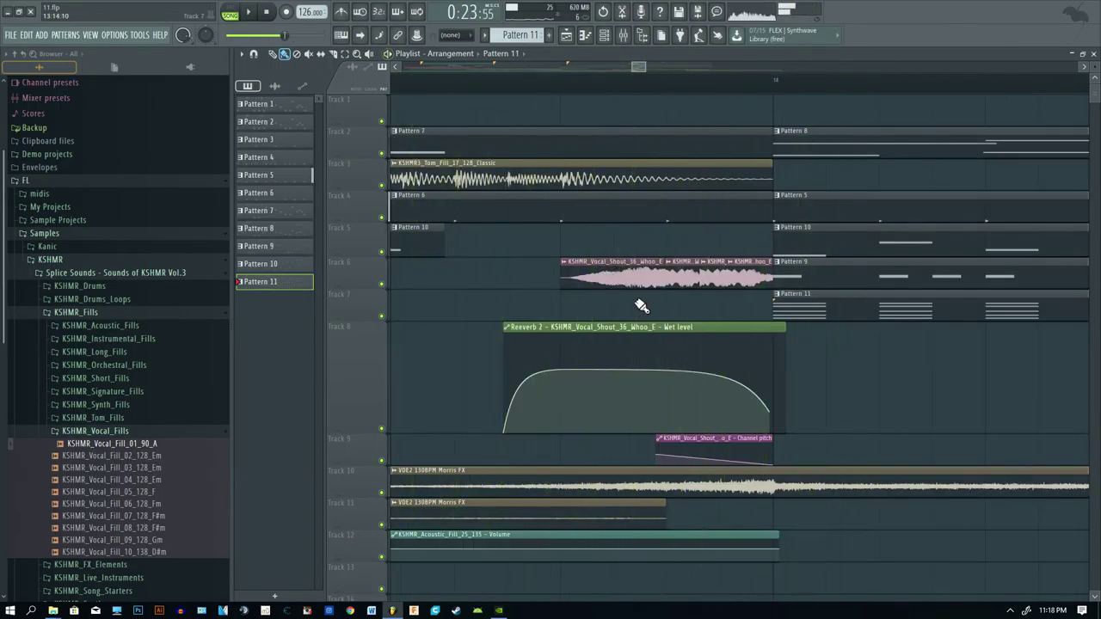
pyautogui.scroll(-3, 641, 303)
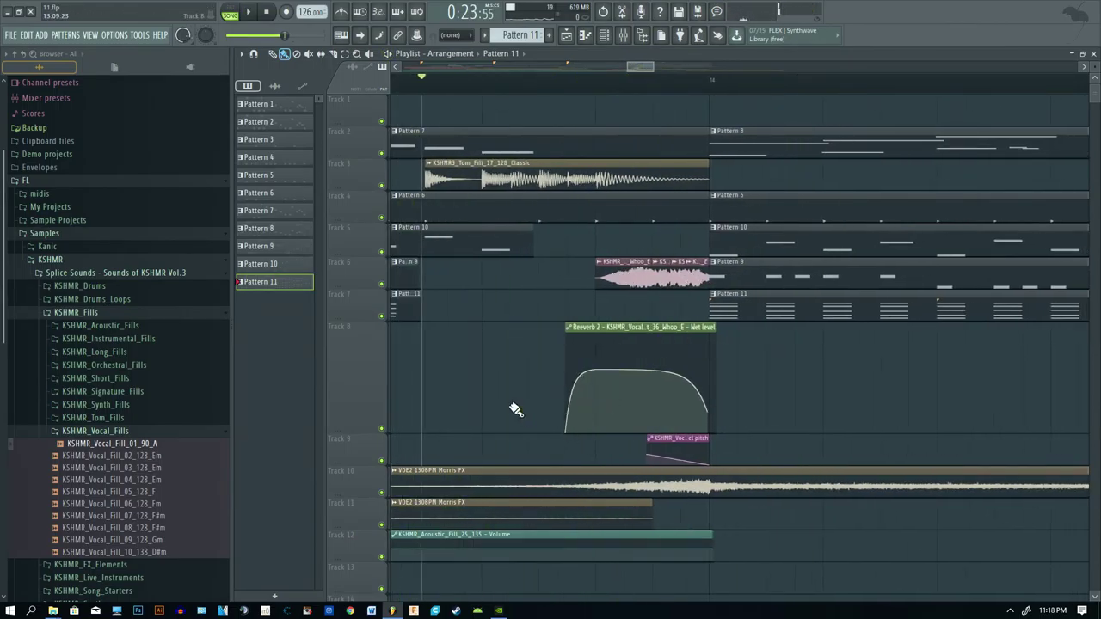
# - Inspect the KSHMR_Vocal_Shout_36_Whoo_E sample settings, then examine its Reeverb 2 wet level and channel pitch automation clips
pyautogui.doubleClick(626, 275)
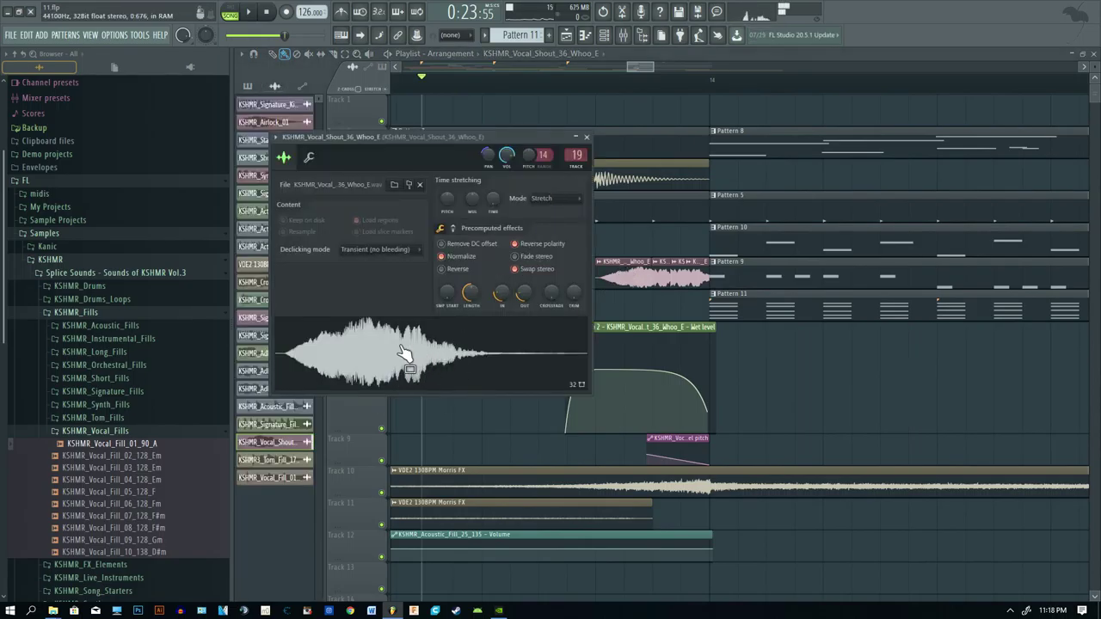
pyautogui.click(587, 138)
pyautogui.scroll(4, 638, 352)
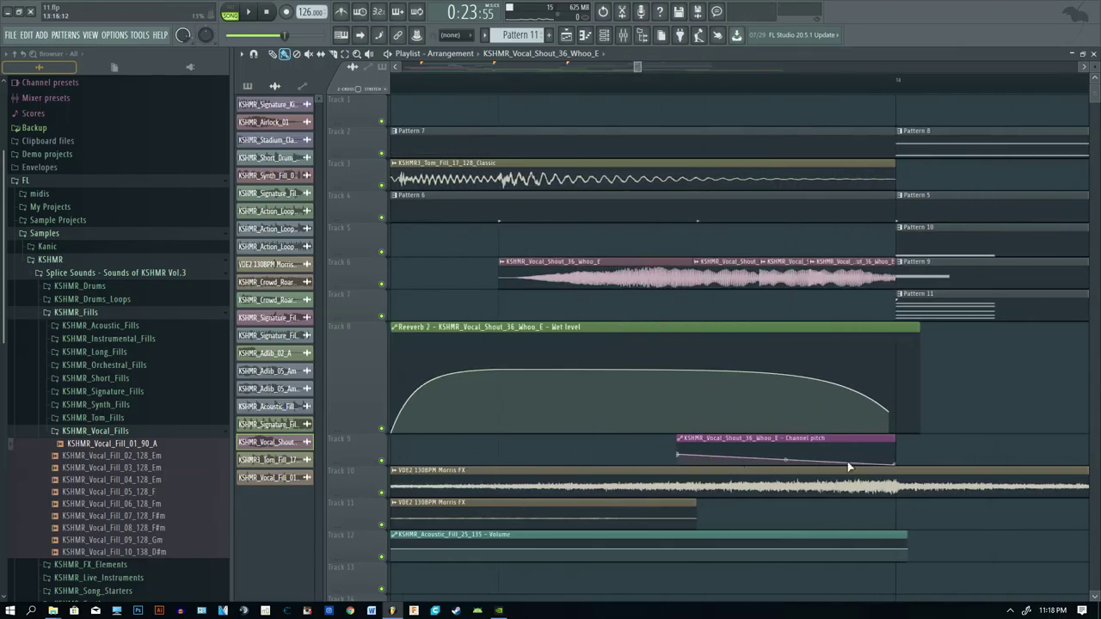
pyautogui.scroll(-3, 531, 422)
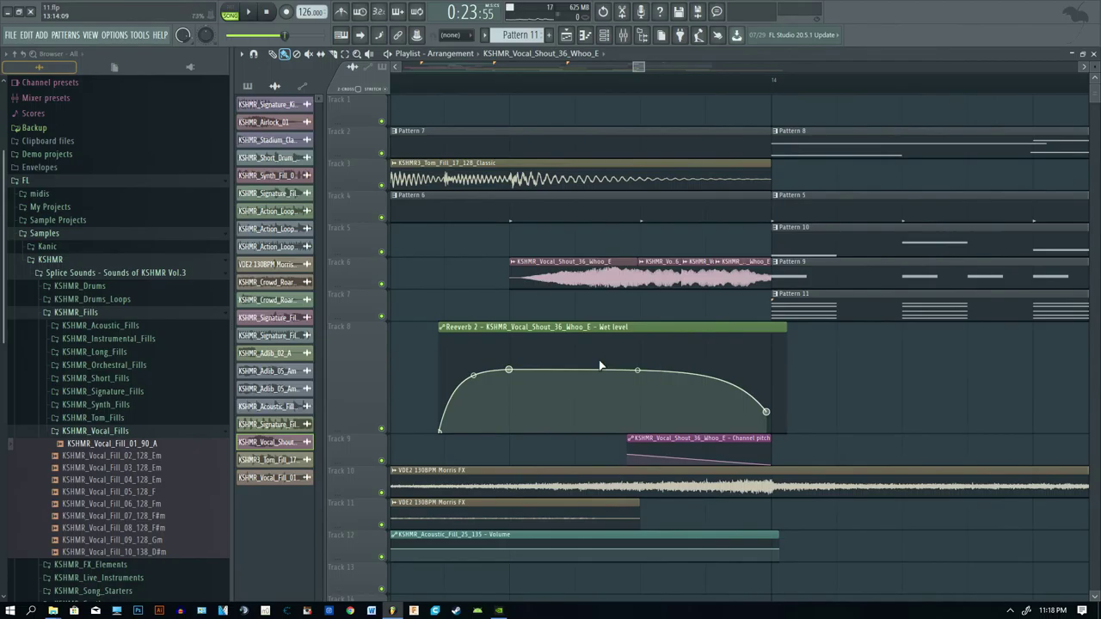
pyautogui.scroll(-3, 657, 260)
pyautogui.scroll(1, 642, 310)
pyautogui.scroll(-4, 641, 321)
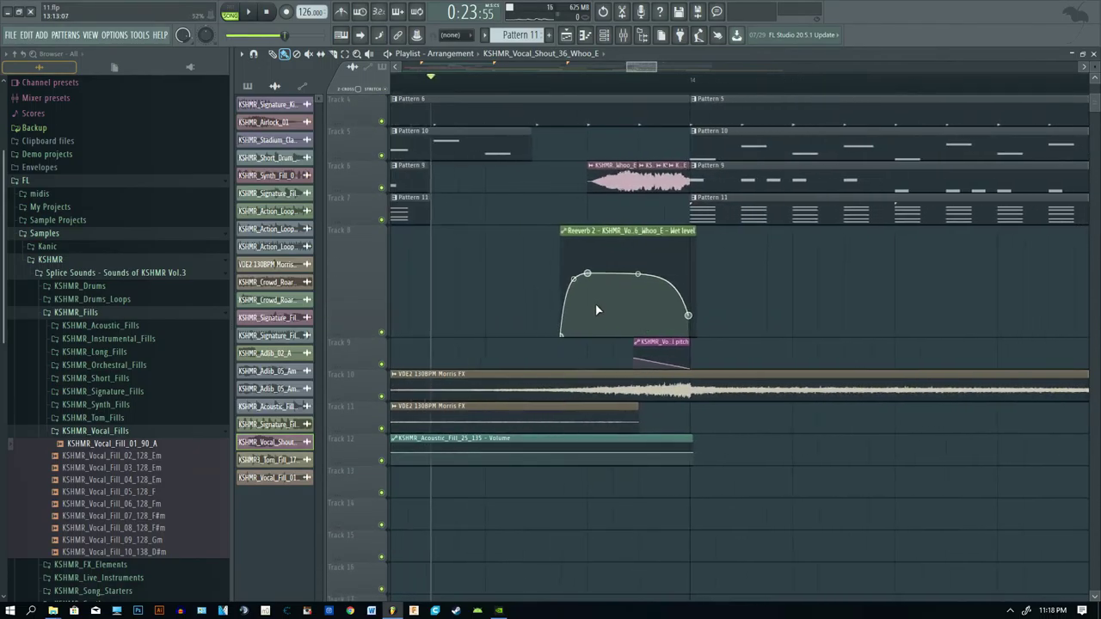
pyautogui.scroll(1, 607, 250)
pyautogui.scroll(2, 606, 244)
# - Play the vocal shout and inspect its mixer track 19 effects, including SAUSAGE FATTENER, then close the plugin and sample windows
pyautogui.press('space')
pyautogui.press('F9')
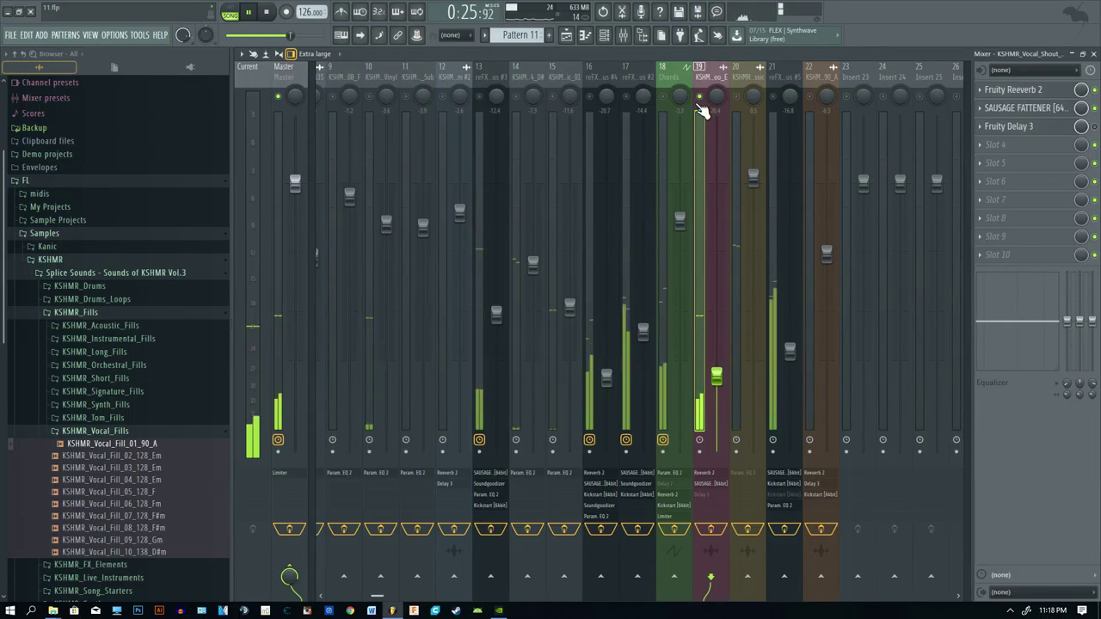
pyautogui.press('space')
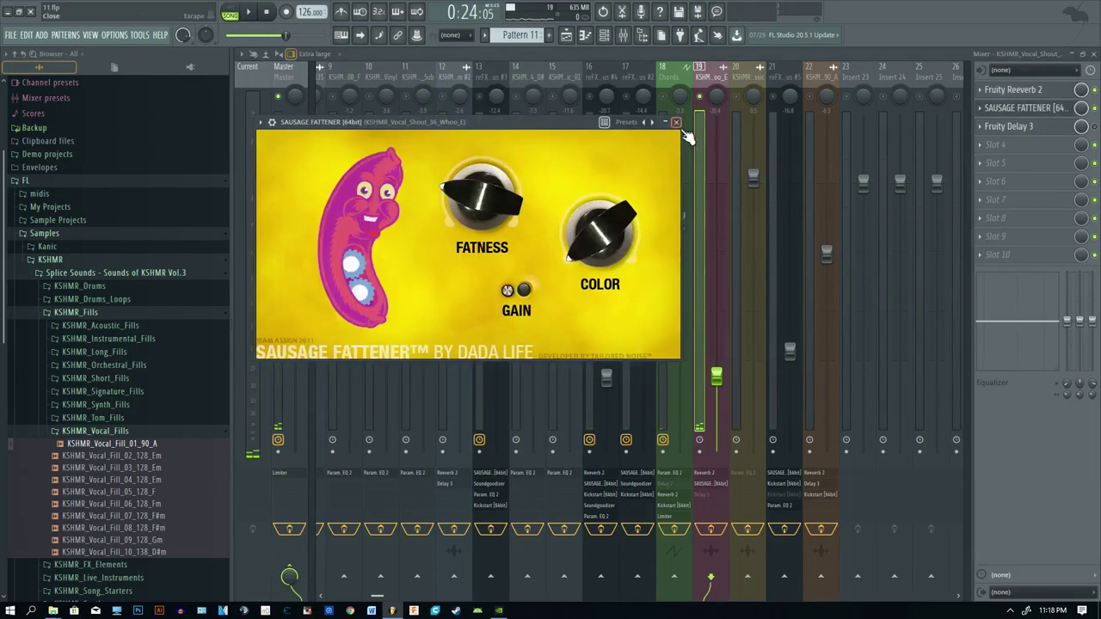
pyautogui.click(676, 122)
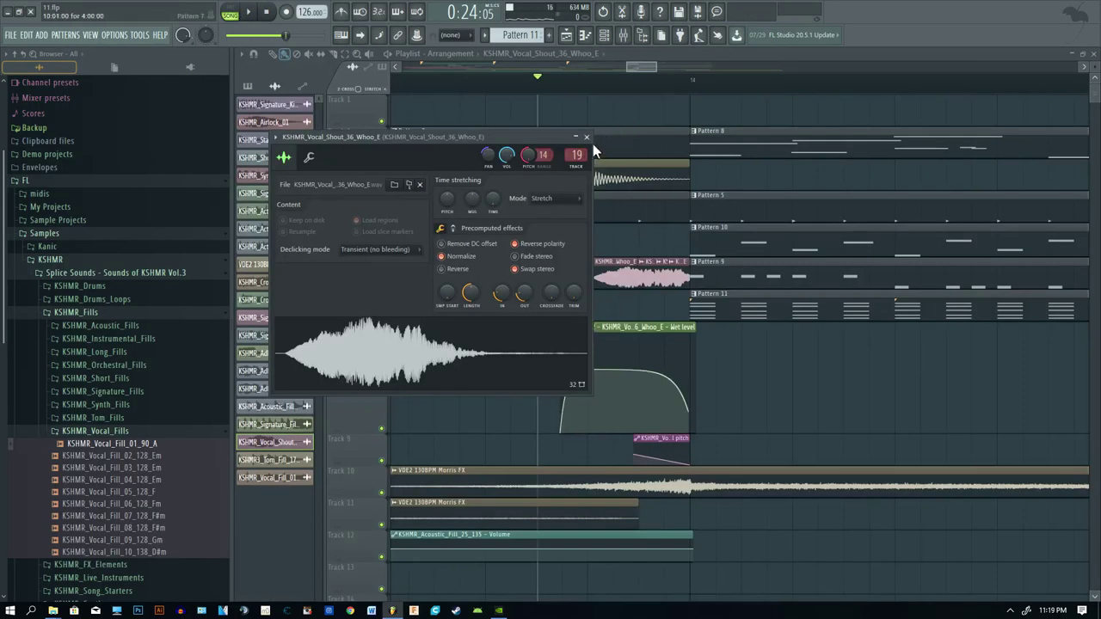
pyautogui.click(586, 137)
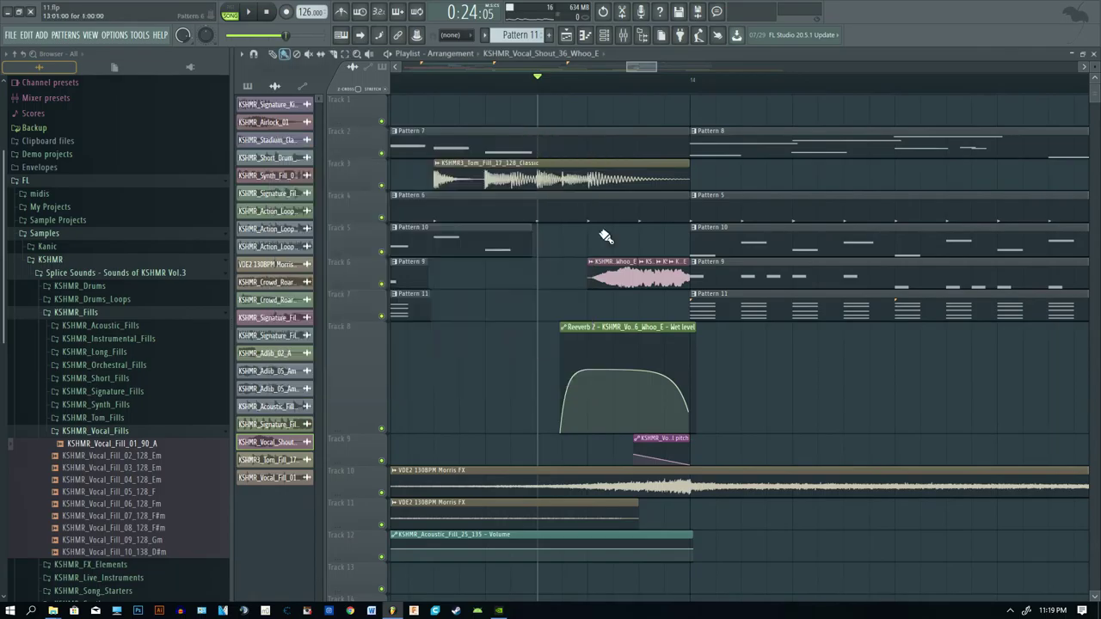
# - Replay the transition into bar 14 with the wider arrangement in view, then stop playback
pyautogui.scroll(-8, 601, 436)
pyautogui.press('space')
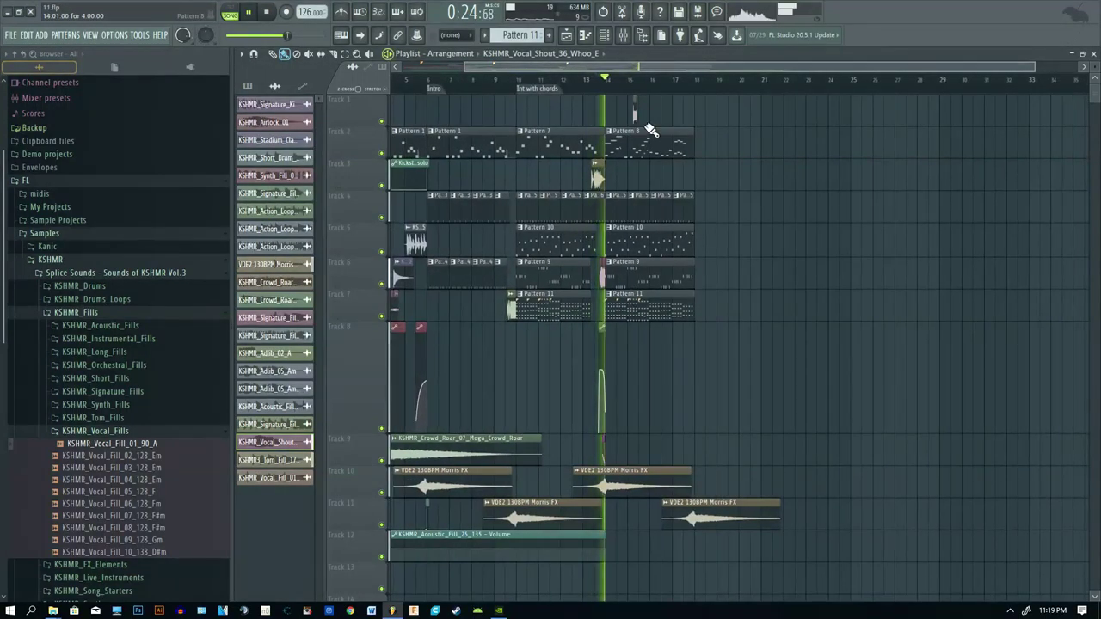
pyautogui.press('space')
# - Examine the VDE2 130BPM Morris FX clips on Tracks 10 and 11 and audition the one leading into the Intro
pyautogui.scroll(-1, 627, 408)
pyautogui.scroll(-2, 627, 408)
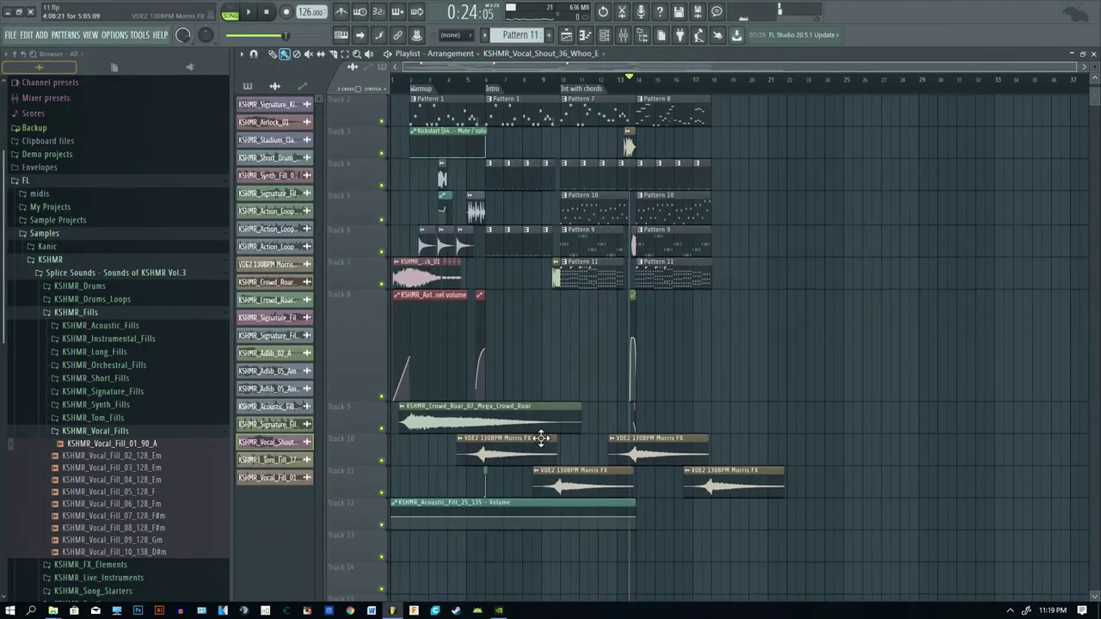
pyautogui.scroll(4, 533, 436)
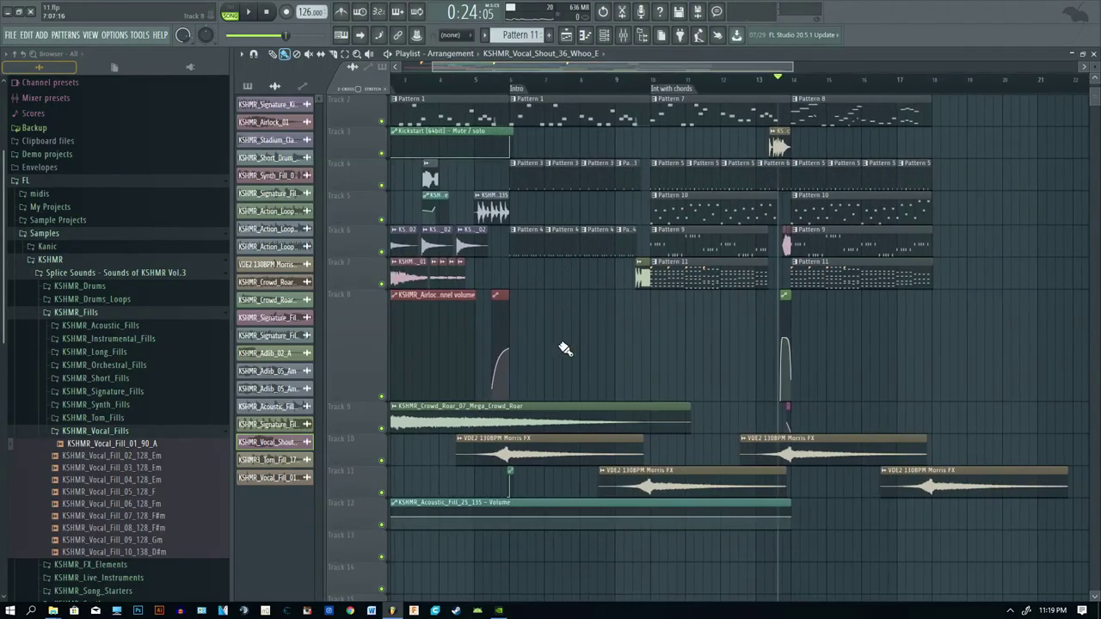
pyautogui.scroll(6, 481, 541)
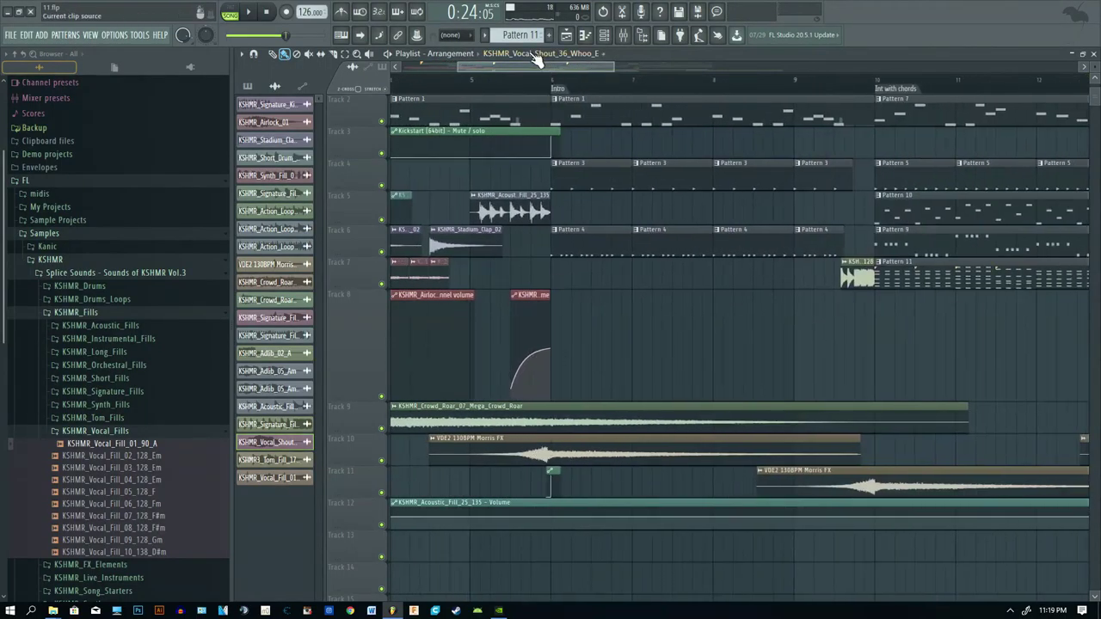
pyautogui.scroll(-5, 512, 456)
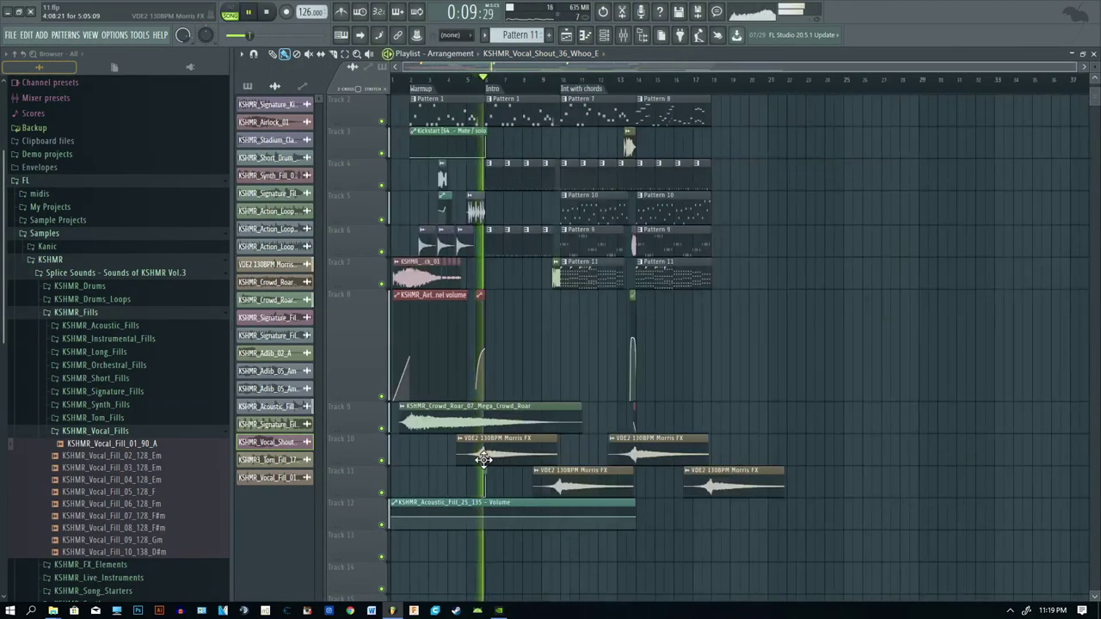
pyautogui.scroll(3, 557, 455)
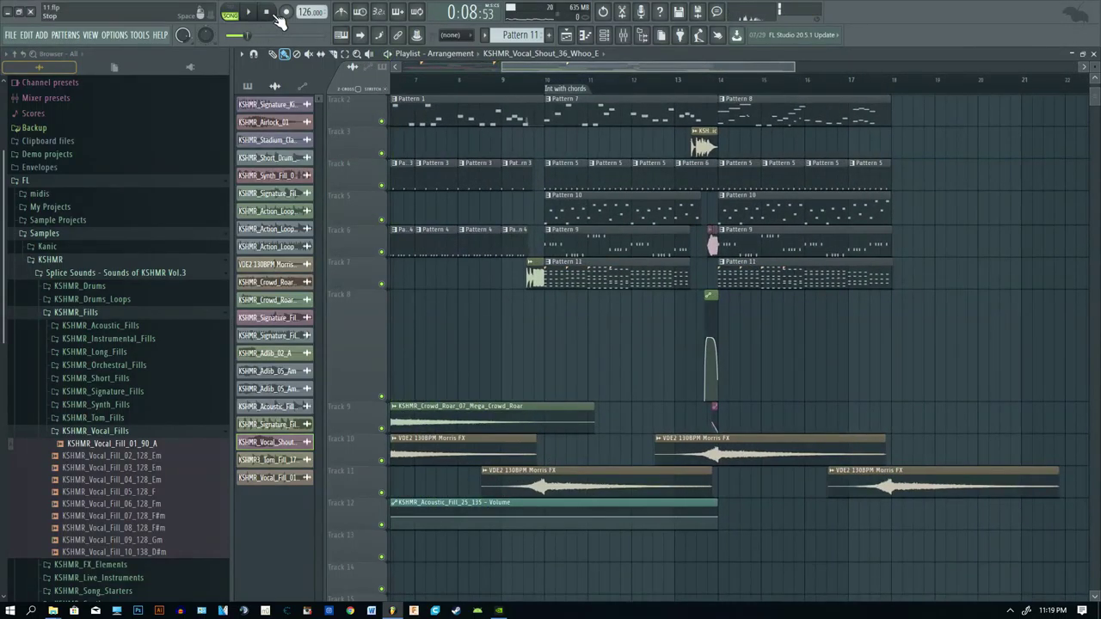